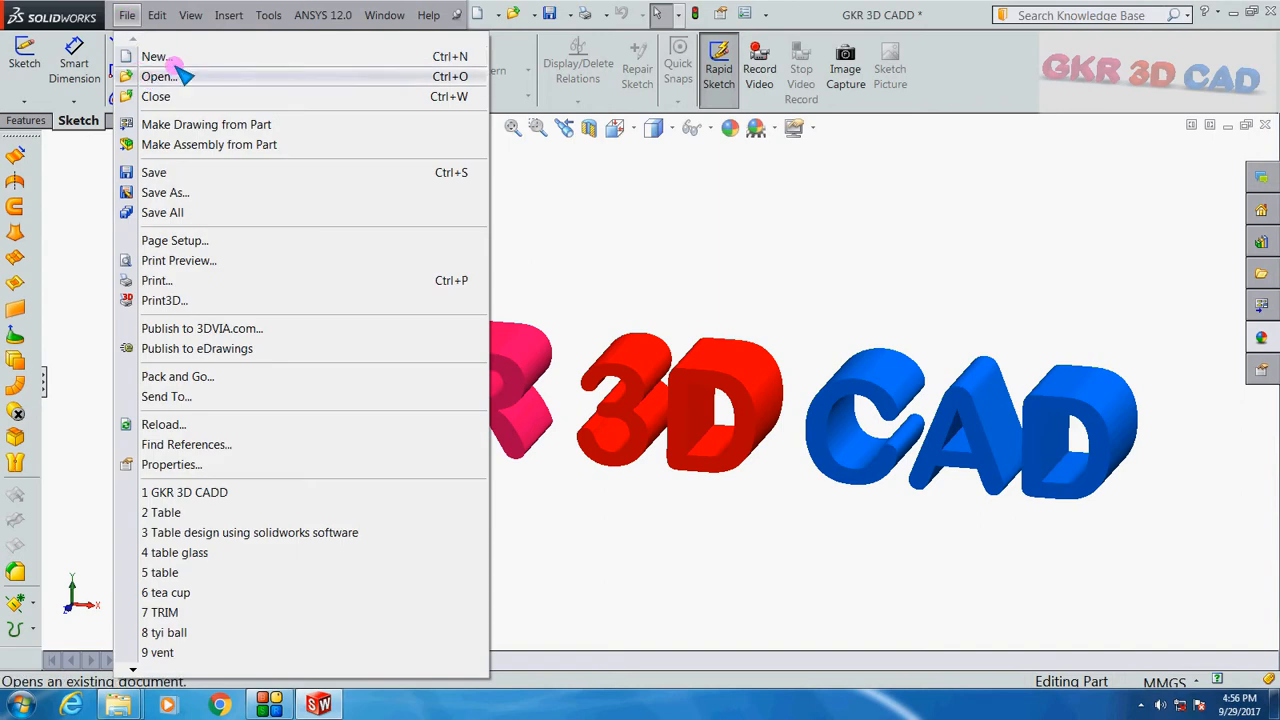
- Create a new part document and start a sketch on the Front Plane
{"action": "left_click", "coordinate": [175, 56]}
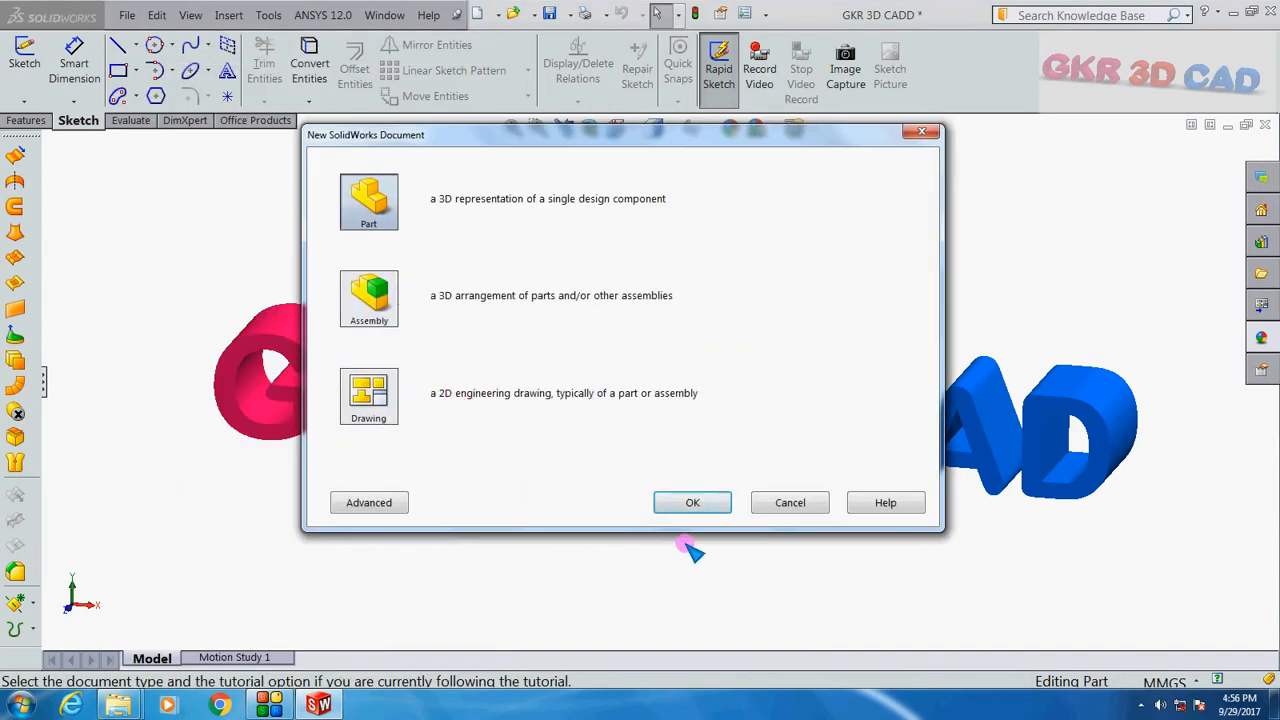
{"action": "left_click", "coordinate": [692, 501]}
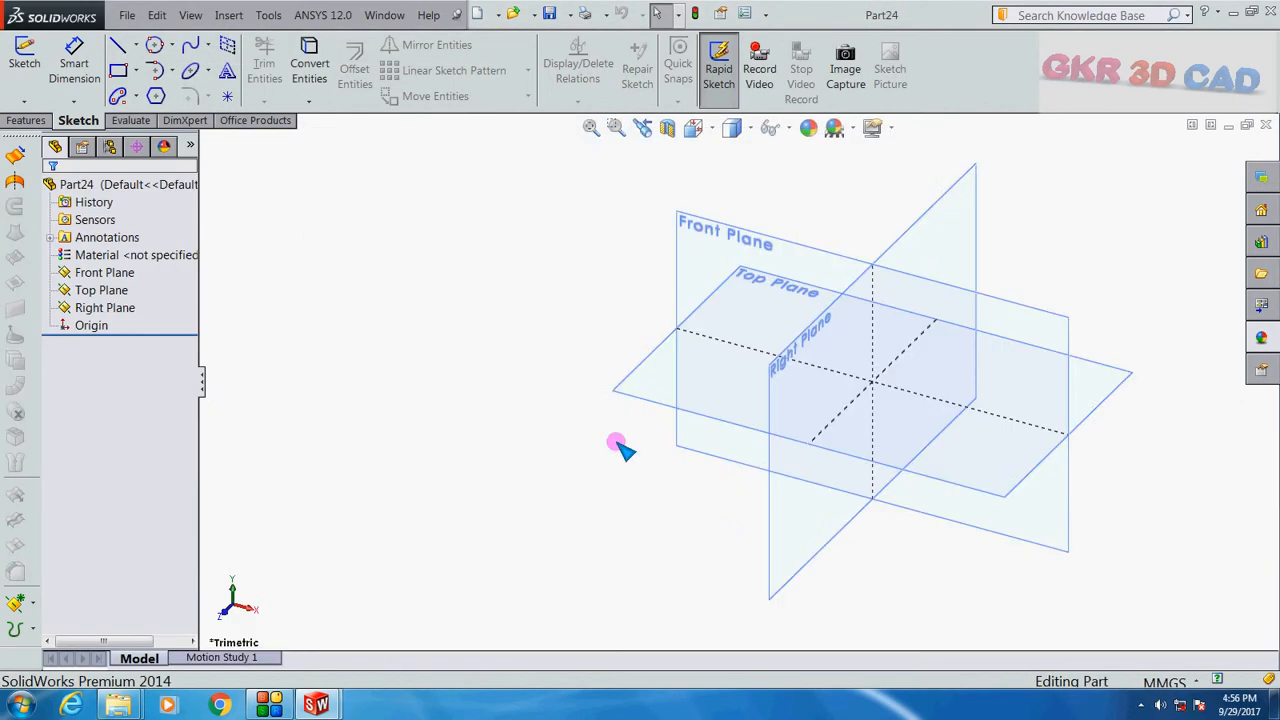
{"action": "scroll", "coordinate": [456, 373], "scroll_direction": "up", "scroll_amount": 2}
{"action": "scroll", "coordinate": [1046, 340], "scroll_direction": "down", "scroll_amount": 3}
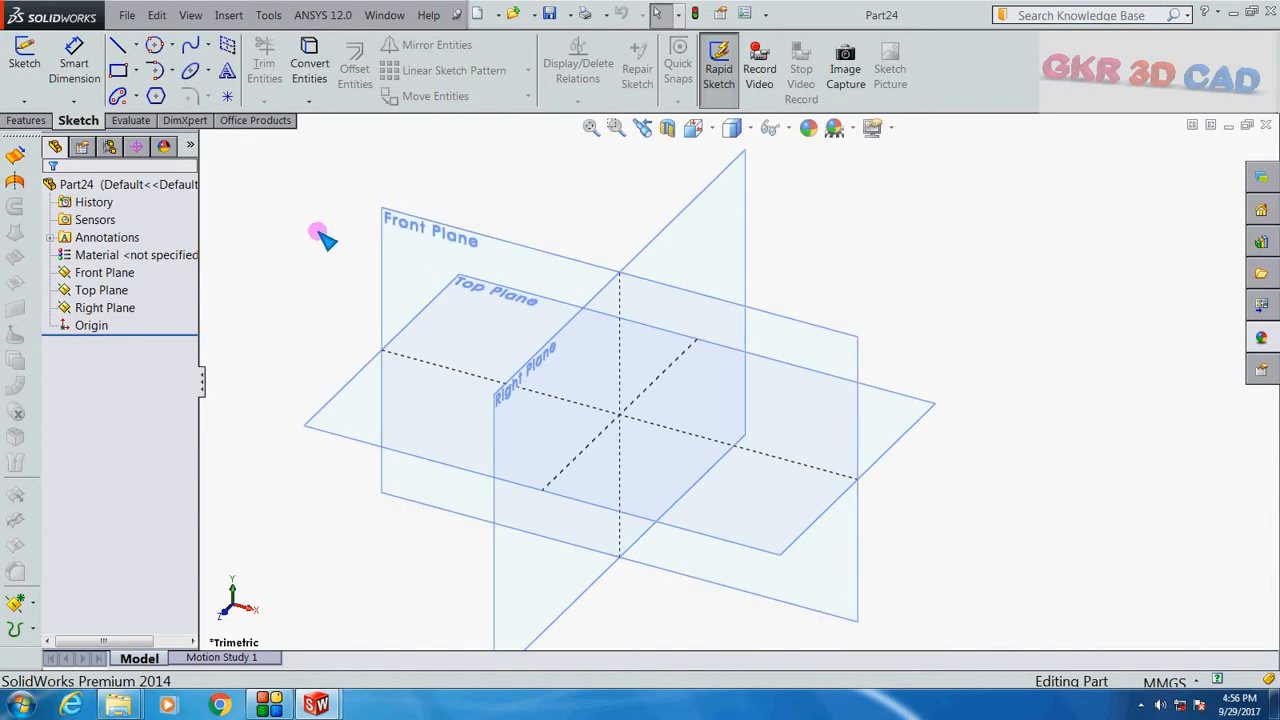
{"action": "left_click", "coordinate": [104, 272]}
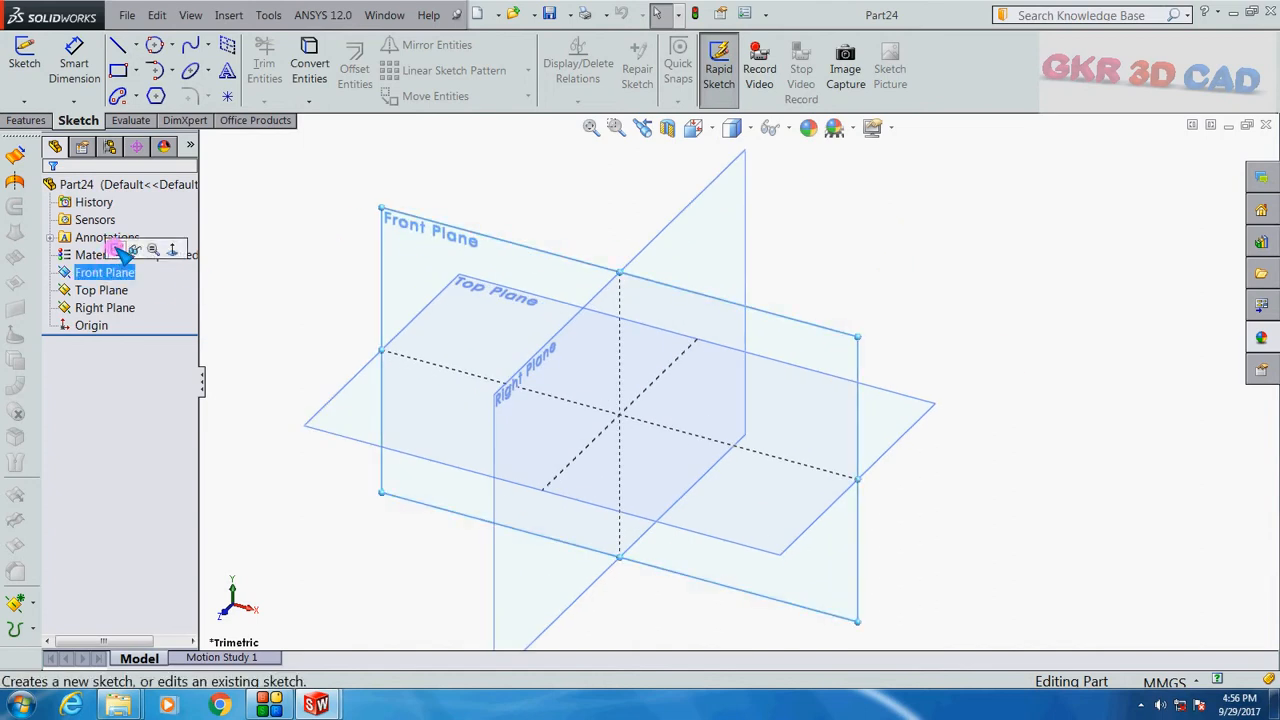
{"action": "left_click", "coordinate": [116, 250]}
{"action": "left_click", "coordinate": [350, 232]}
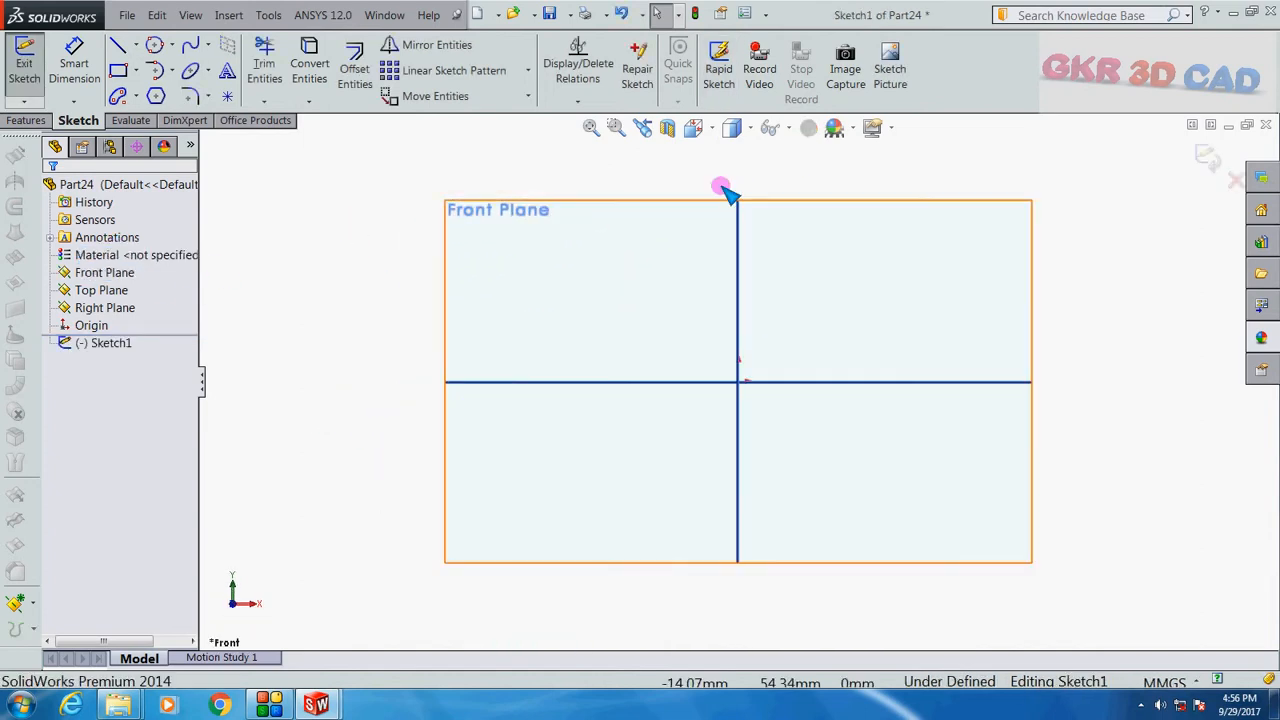
- Turn off the display of reference planes in the graphics area
{"action": "left_click", "coordinate": [788, 127]}
{"action": "left_click", "coordinate": [773, 155]}
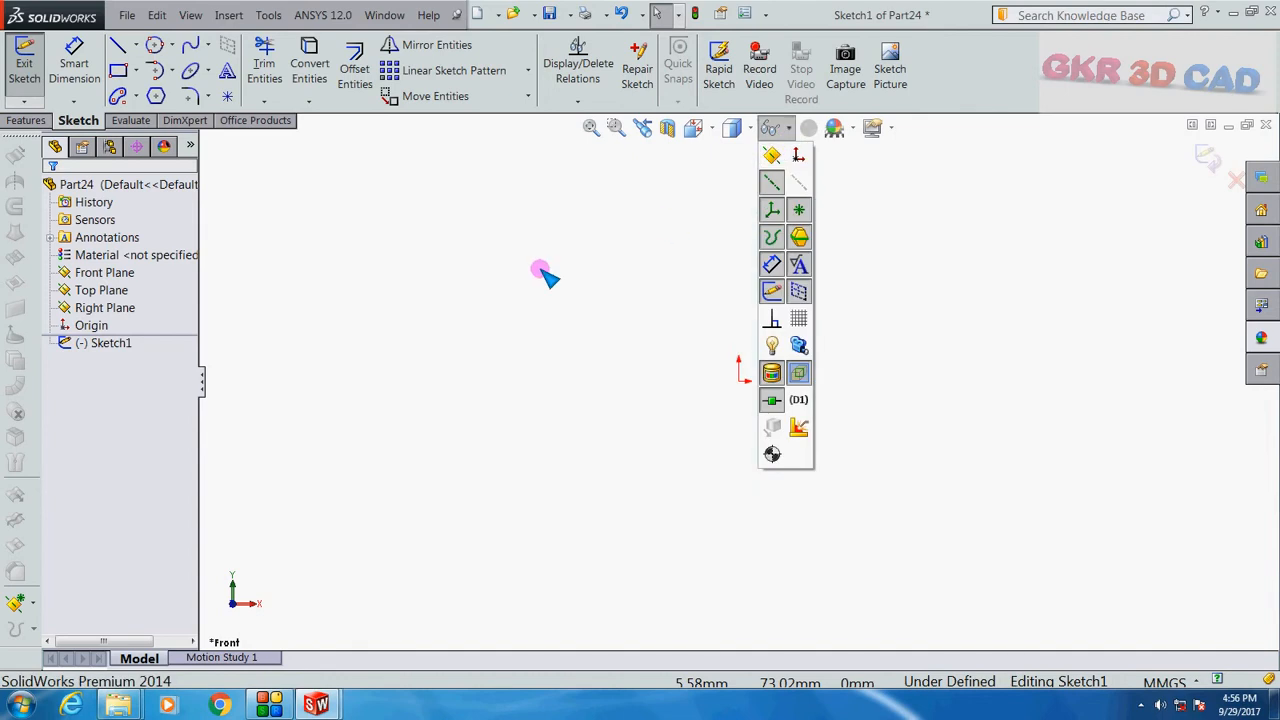
{"action": "scroll", "coordinate": [910, 222], "scroll_direction": "down", "scroll_amount": 1}
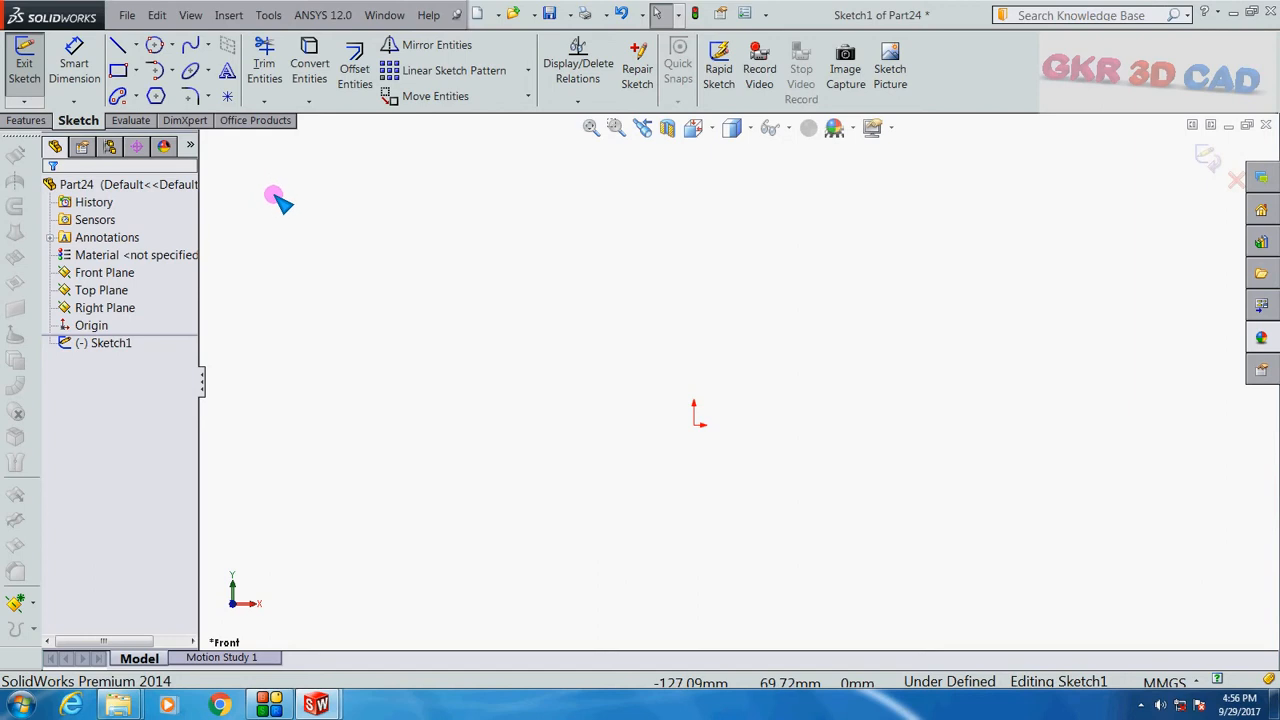
- Sketch a horizontal centerline about 78.5 mm long starting at the origin
{"action": "left_click", "coordinate": [137, 46]}
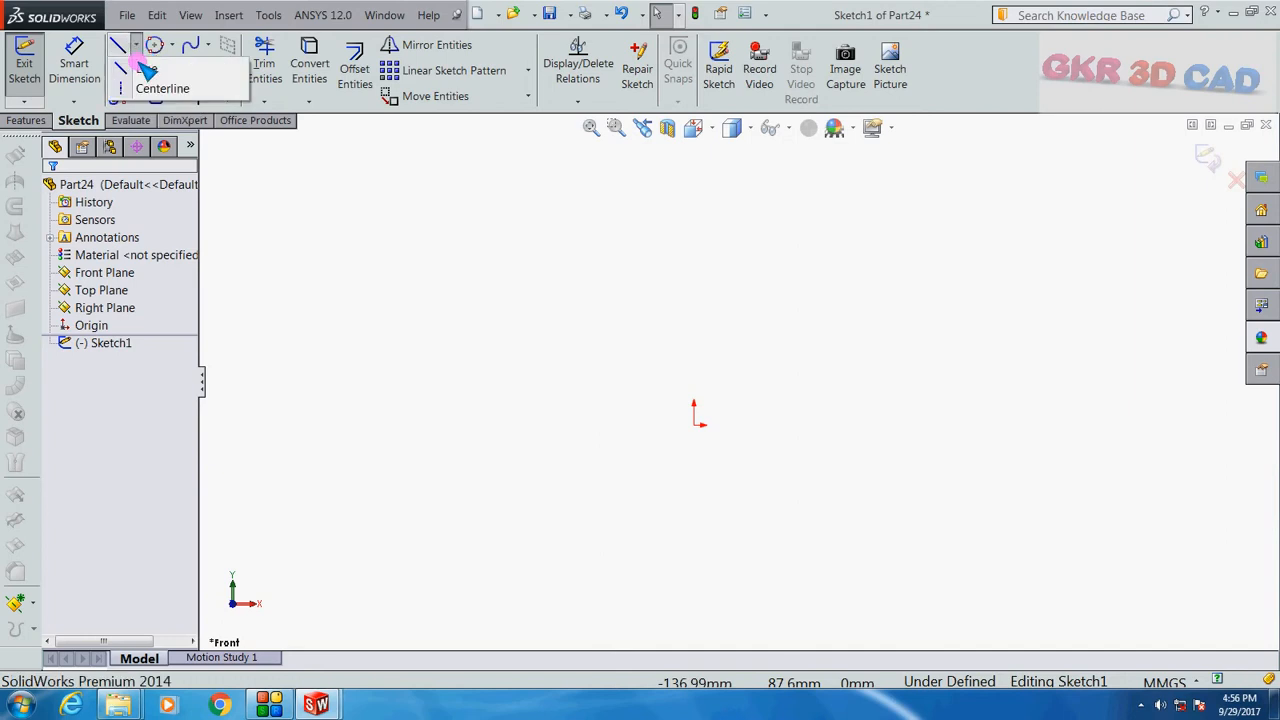
{"action": "left_click", "coordinate": [115, 88]}
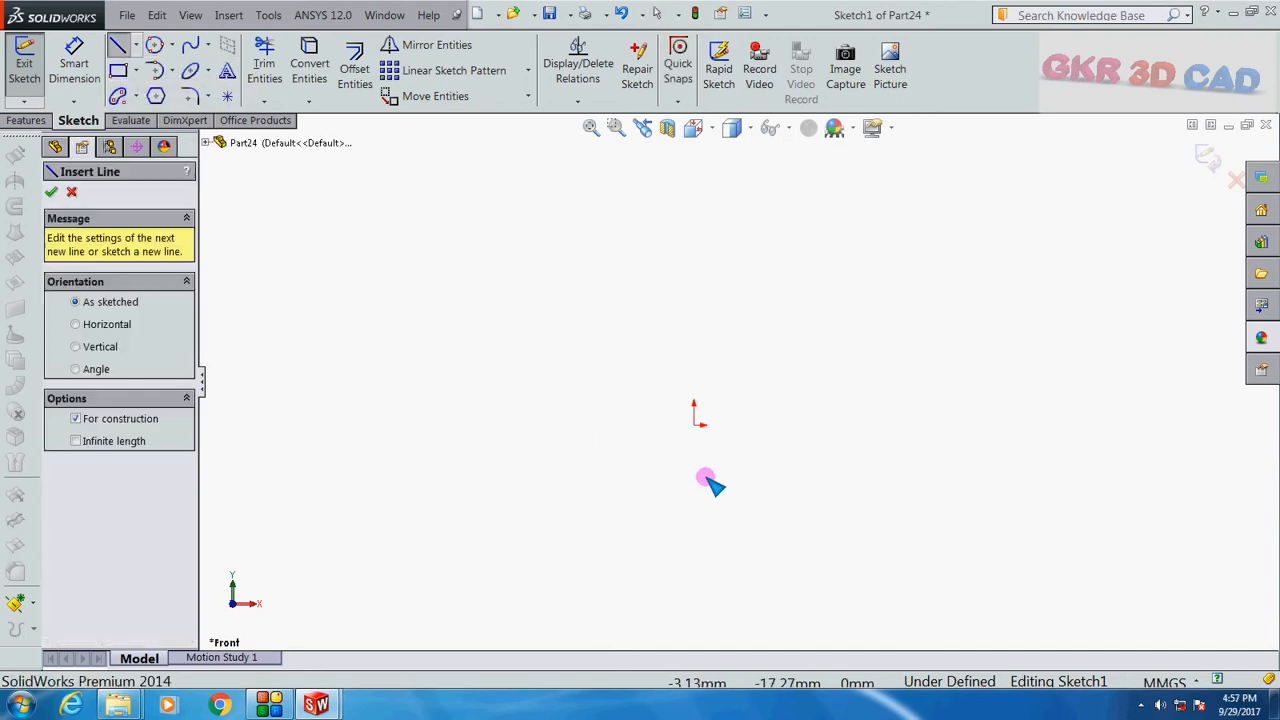
{"action": "left_click", "coordinate": [696, 424]}
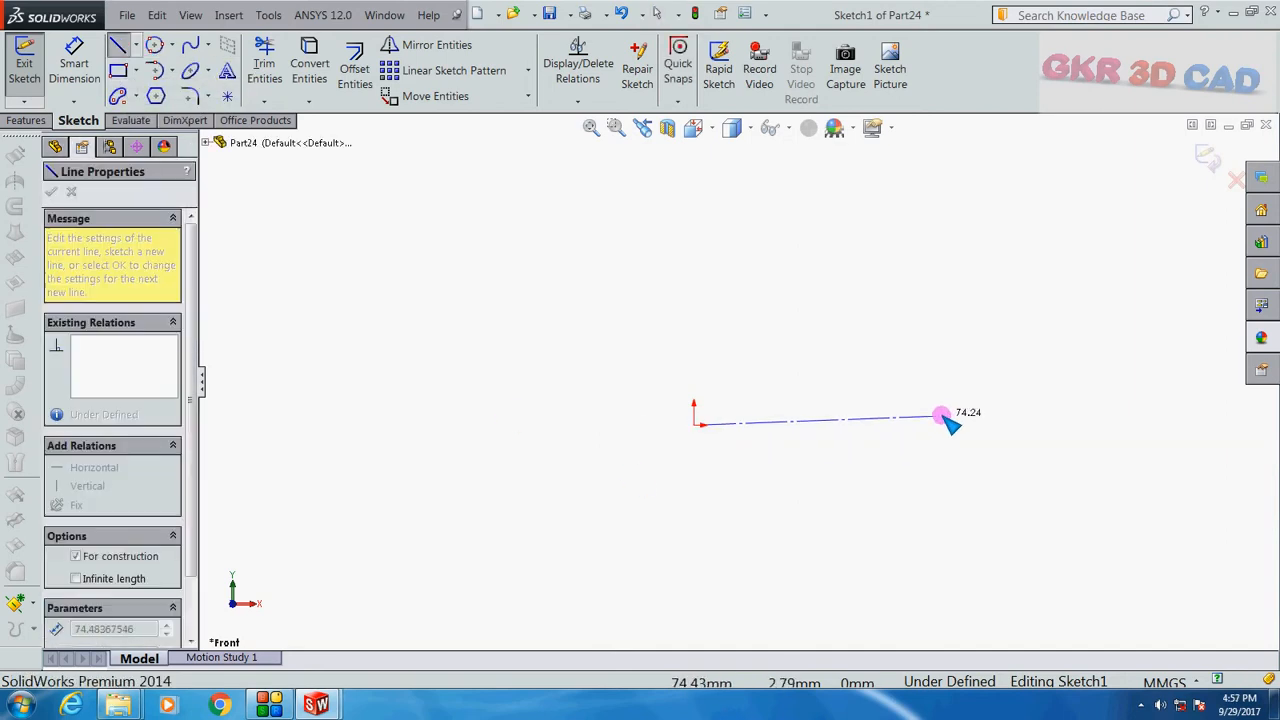
{"action": "left_click", "coordinate": [953, 425]}
{"action": "key", "text": "Escape"}
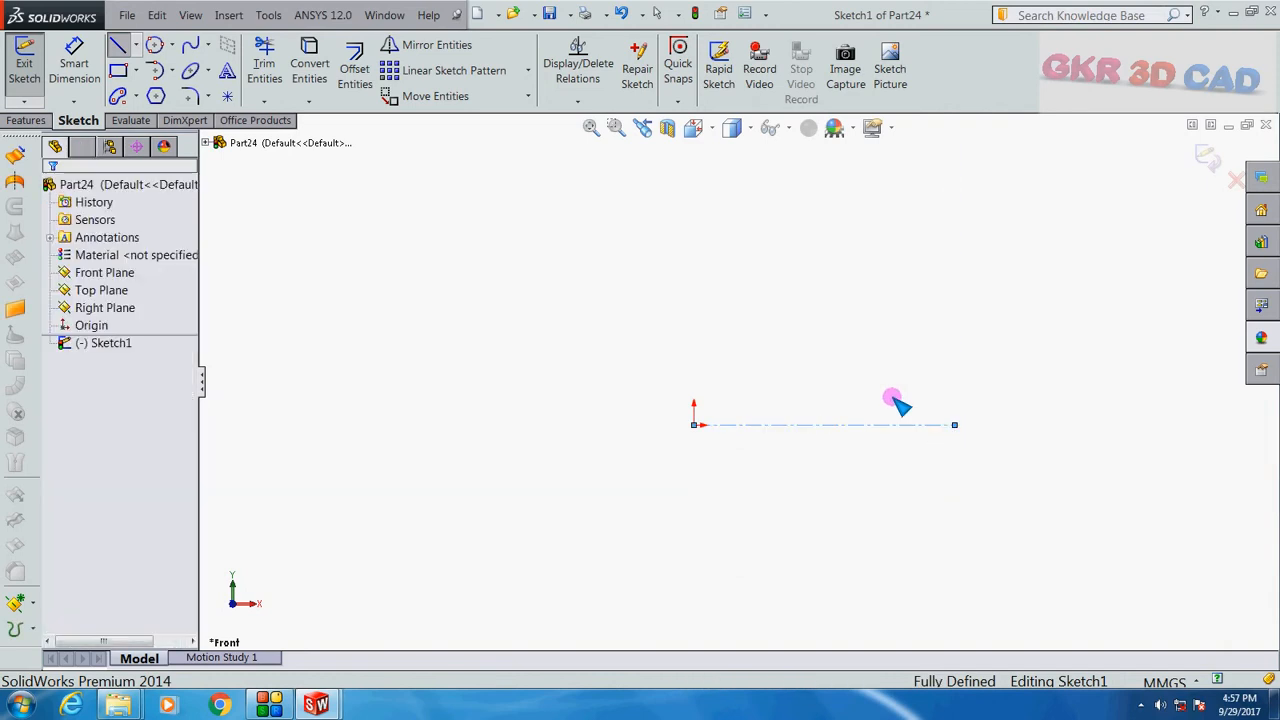
- Add the sketch text "GKR 3D CAD" along the horizontal centerline
{"action": "scroll", "coordinate": [1011, 497], "scroll_direction": "down", "scroll_amount": 2}
{"action": "left_click", "coordinate": [699, 386]}
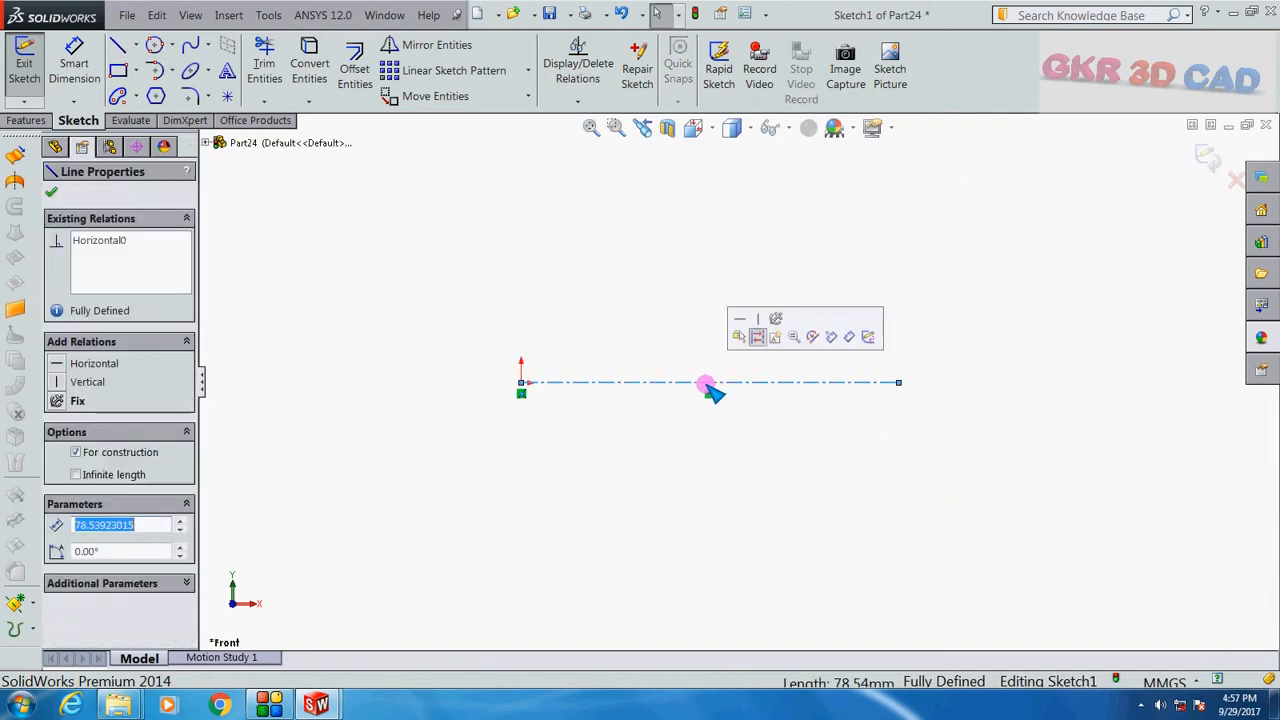
{"action": "left_click", "coordinate": [229, 74]}
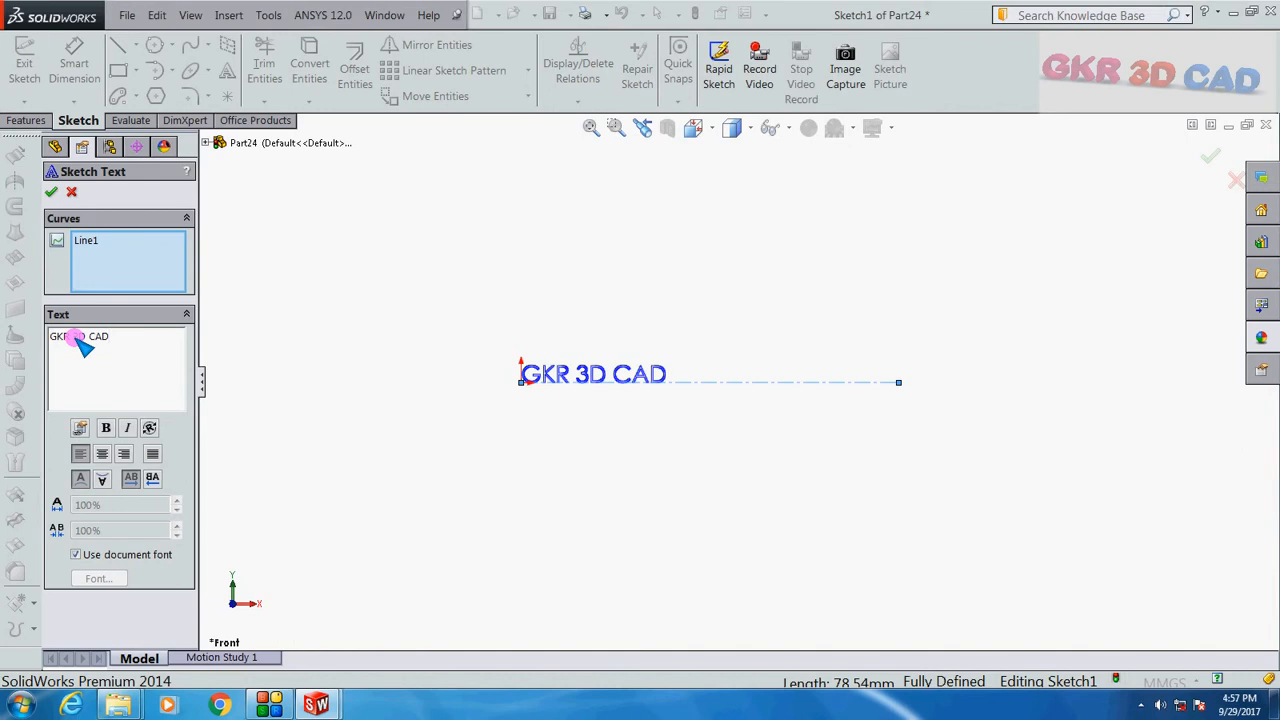
{"action": "scroll", "coordinate": [560, 380], "scroll_direction": "down", "scroll_amount": 5}
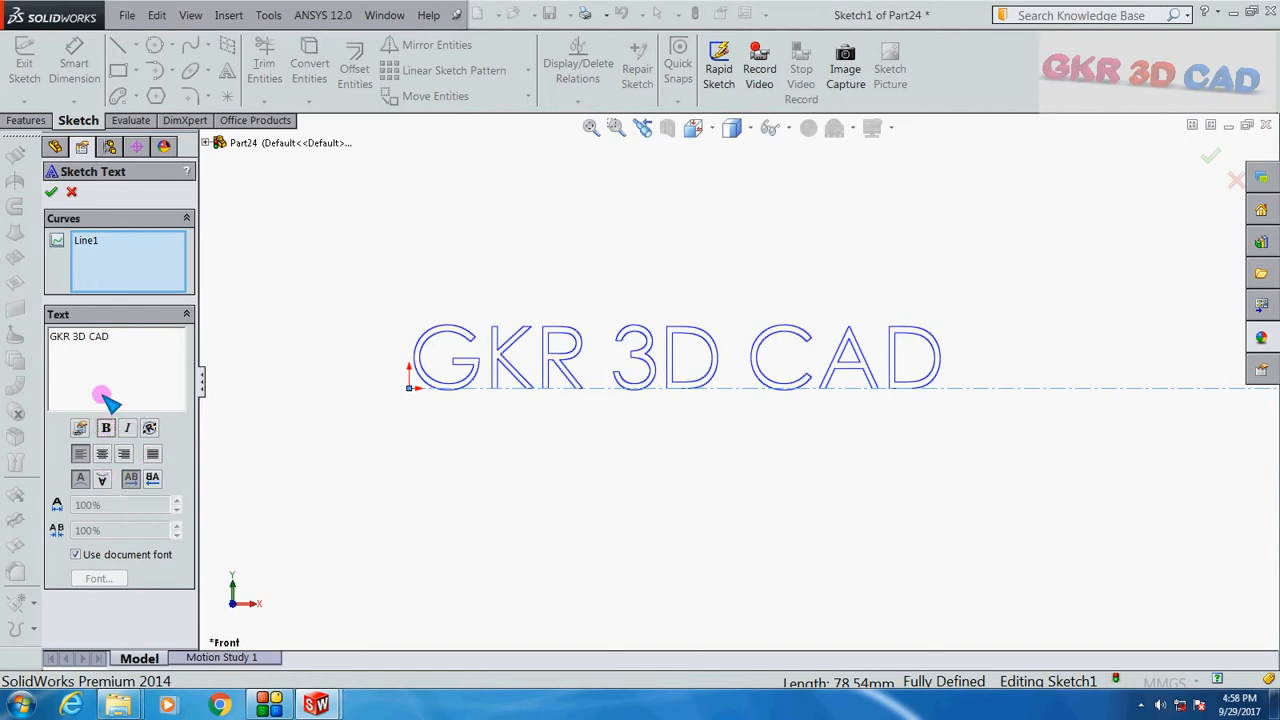
- Format the whole sketch text as bold and italic and accept it
{"action": "left_click_drag", "start_coordinate": [112, 337], "coordinate": [50, 337]}
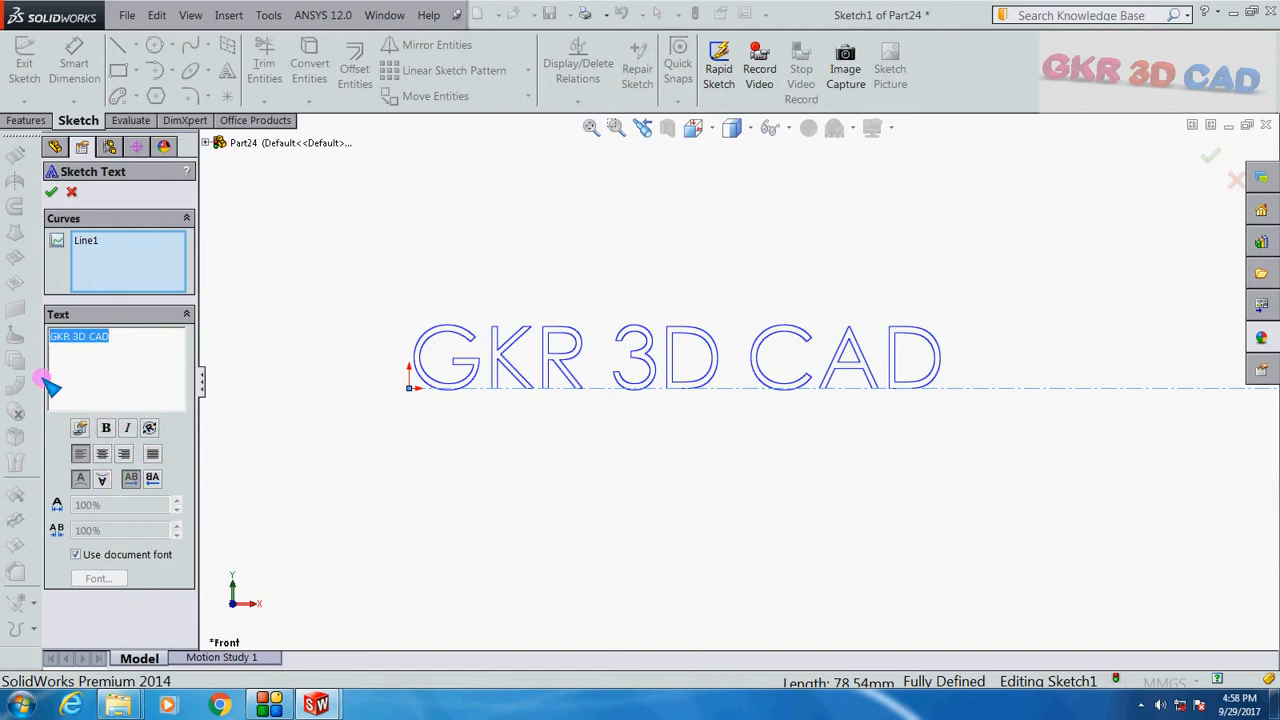
{"action": "left_click", "coordinate": [106, 428]}
{"action": "left_click", "coordinate": [127, 428]}
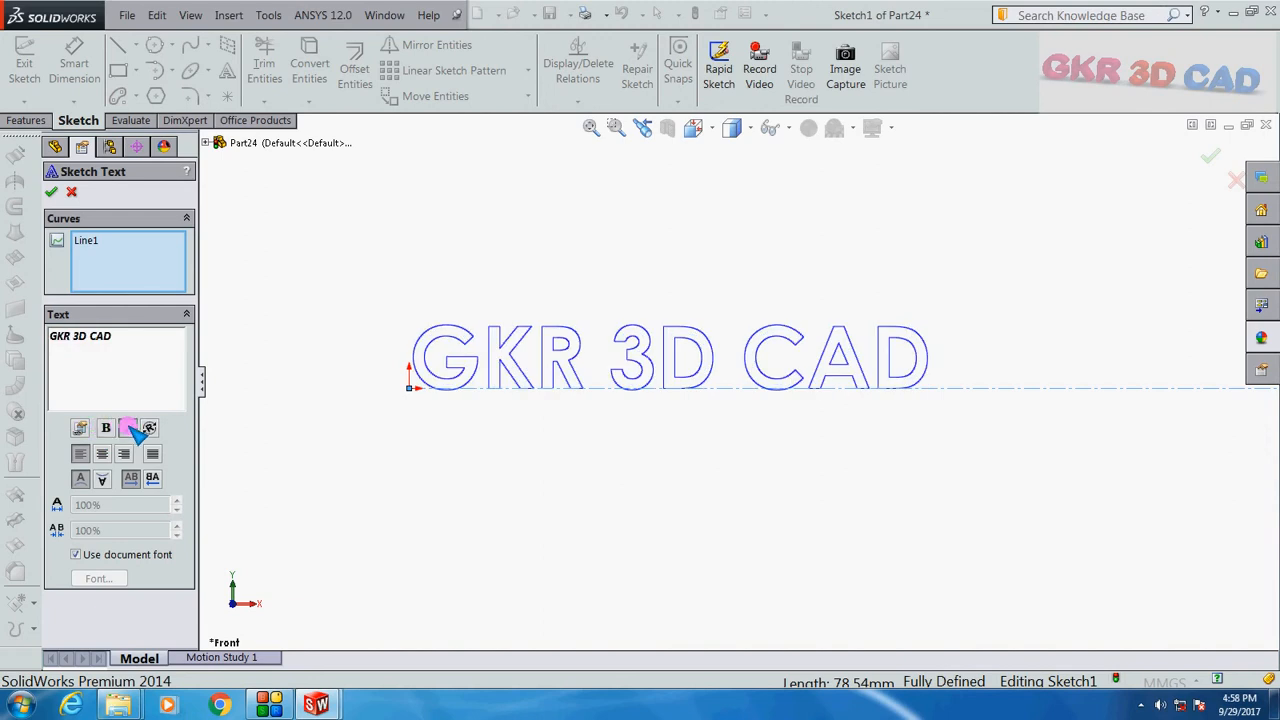
{"action": "scroll", "coordinate": [351, 334], "scroll_direction": "down", "scroll_amount": 3}
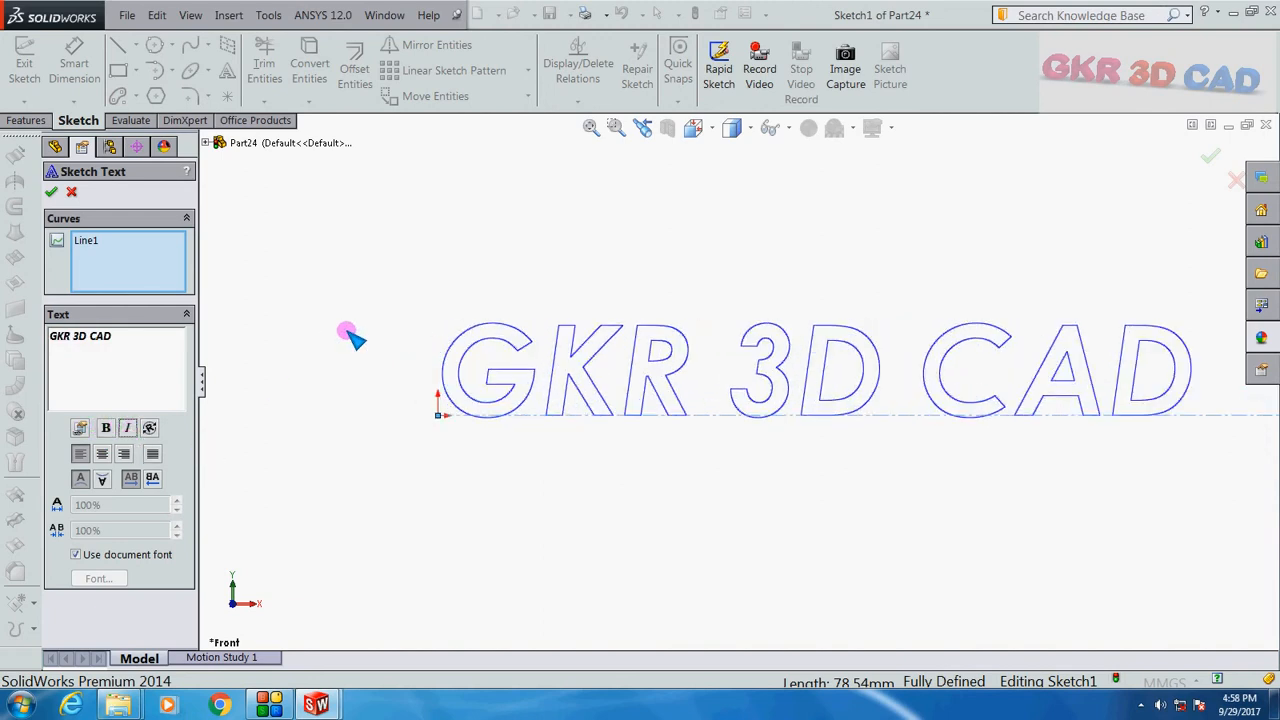
{"action": "left_click", "coordinate": [52, 192]}
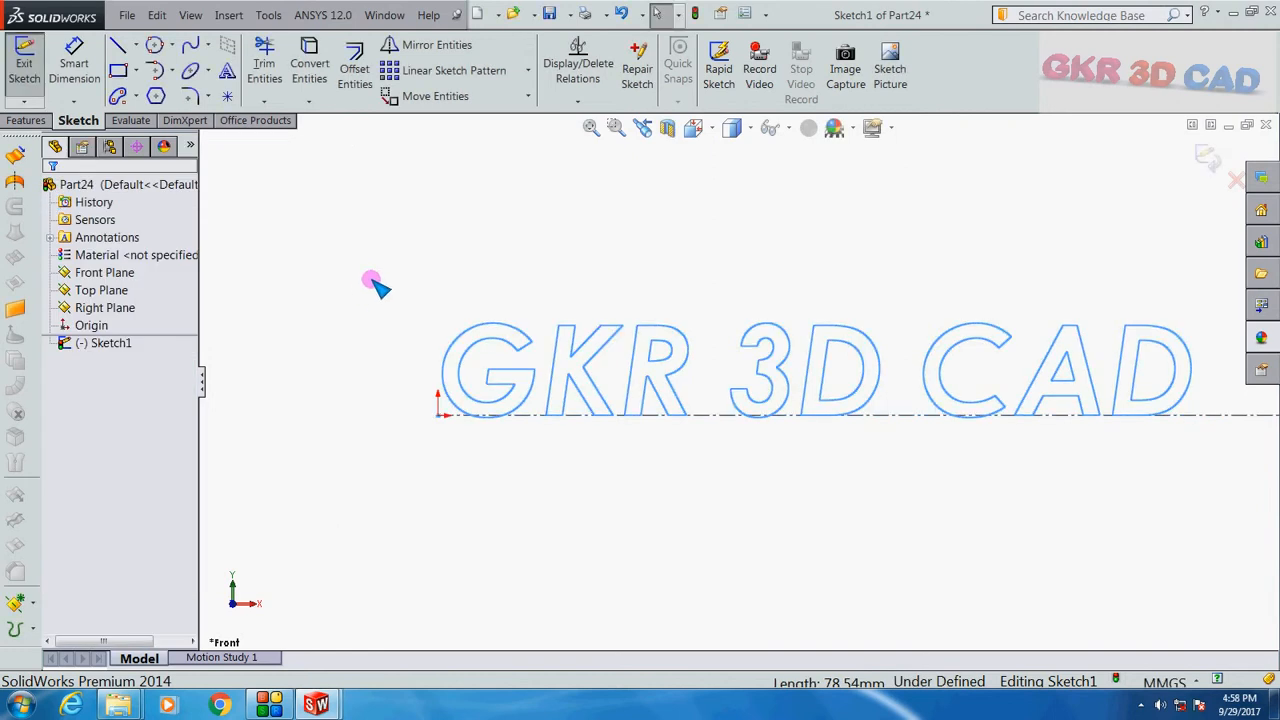
- Extrude the text sketch as a blind boss to a depth of 3 mm
{"action": "key", "text": "z"}
{"action": "middle_click_drag", "start_coordinate": [787, 483], "coordinate": [771, 534]}
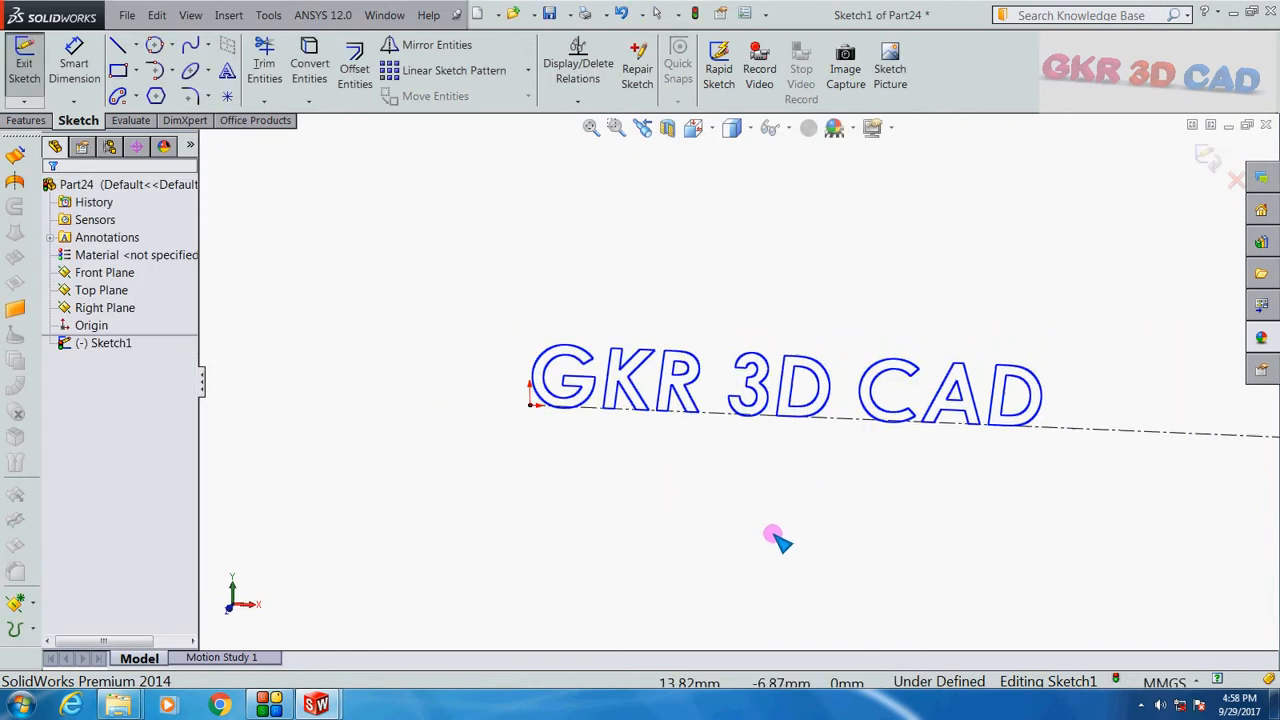
{"action": "scroll", "coordinate": [942, 439], "scroll_direction": "down", "scroll_amount": 1}
{"action": "scroll", "coordinate": [942, 439], "scroll_direction": "down", "scroll_amount": 1}
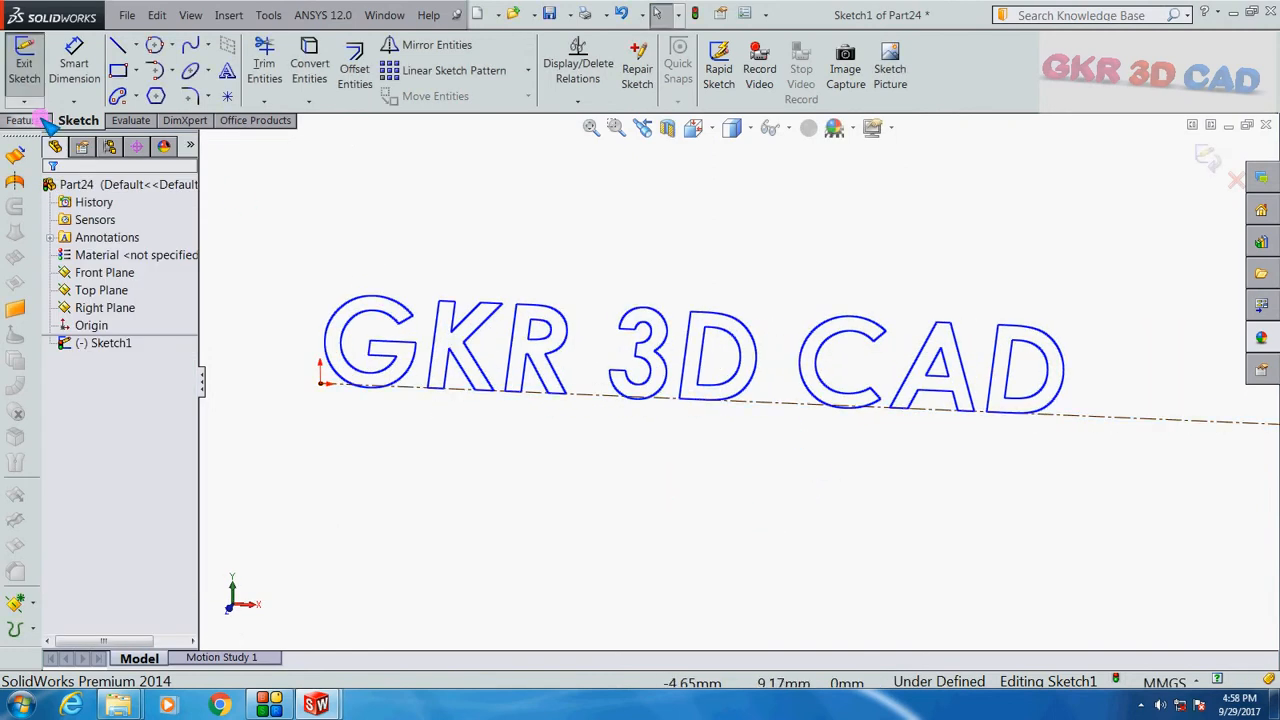
{"action": "left_click", "coordinate": [30, 120]}
{"action": "left_click", "coordinate": [36, 64]}
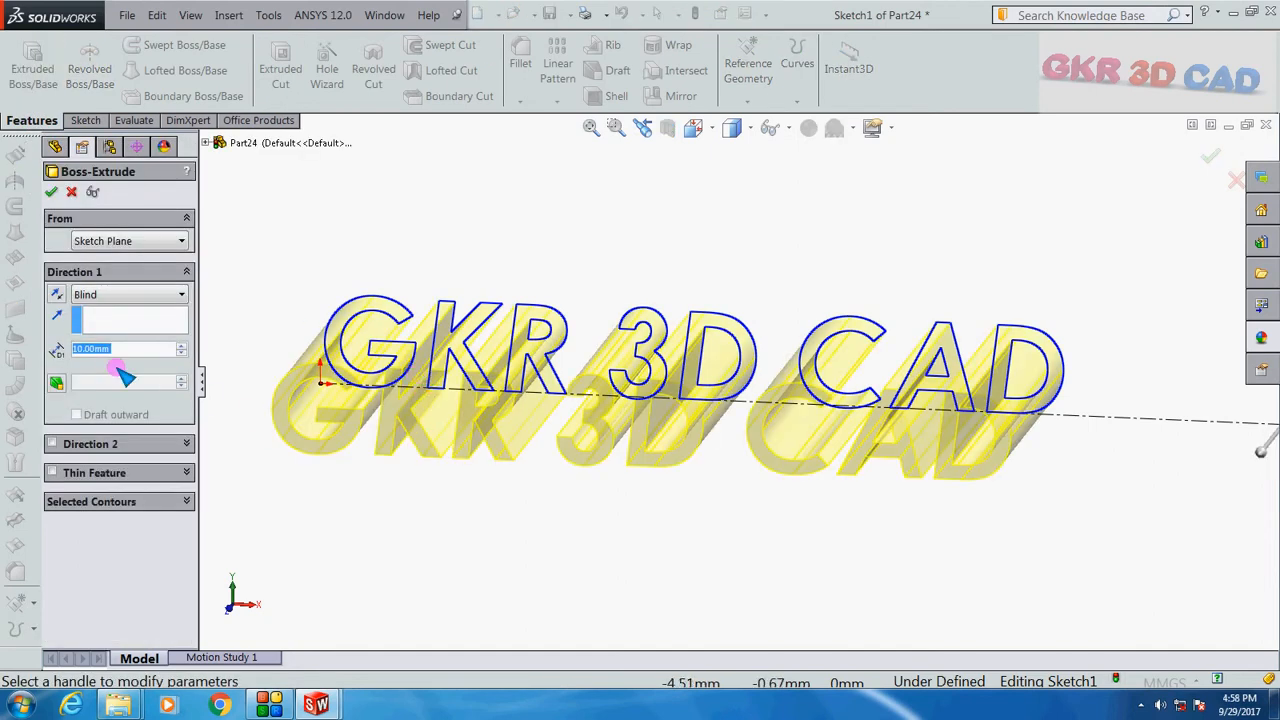
{"action": "type", "text": "3"}
{"action": "key", "text": "Return"}
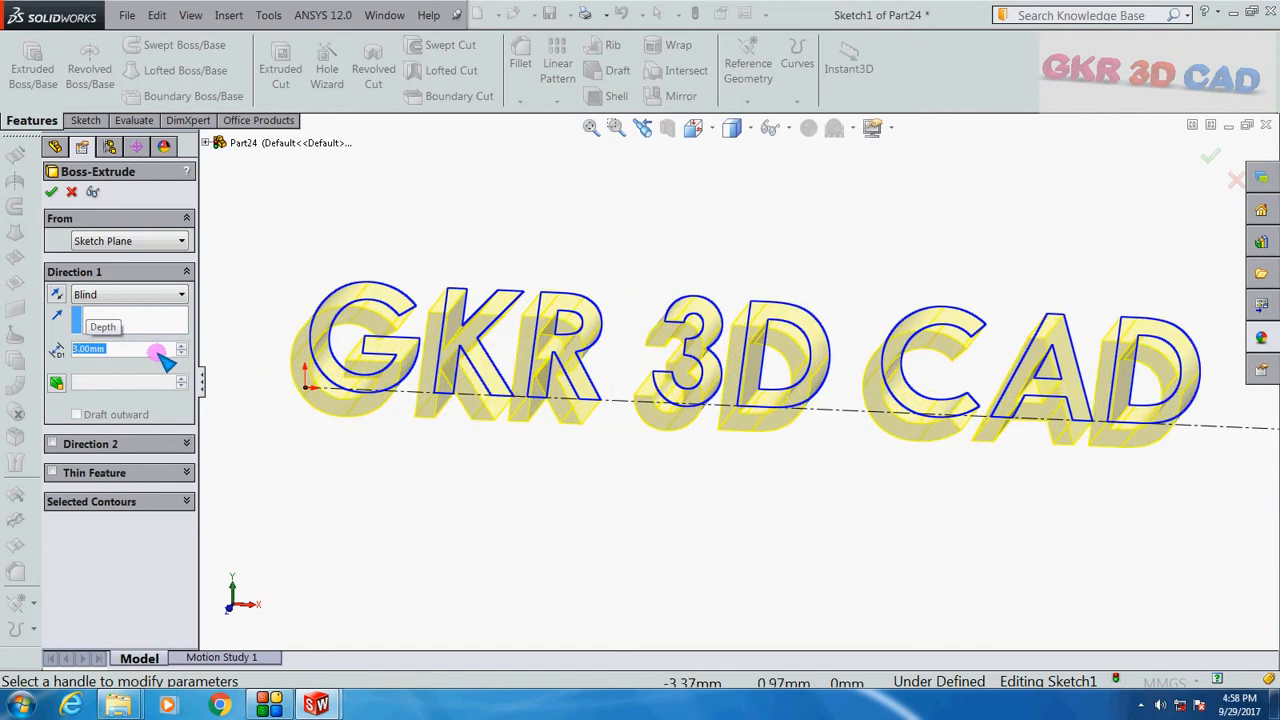
{"action": "left_click", "coordinate": [52, 192]}
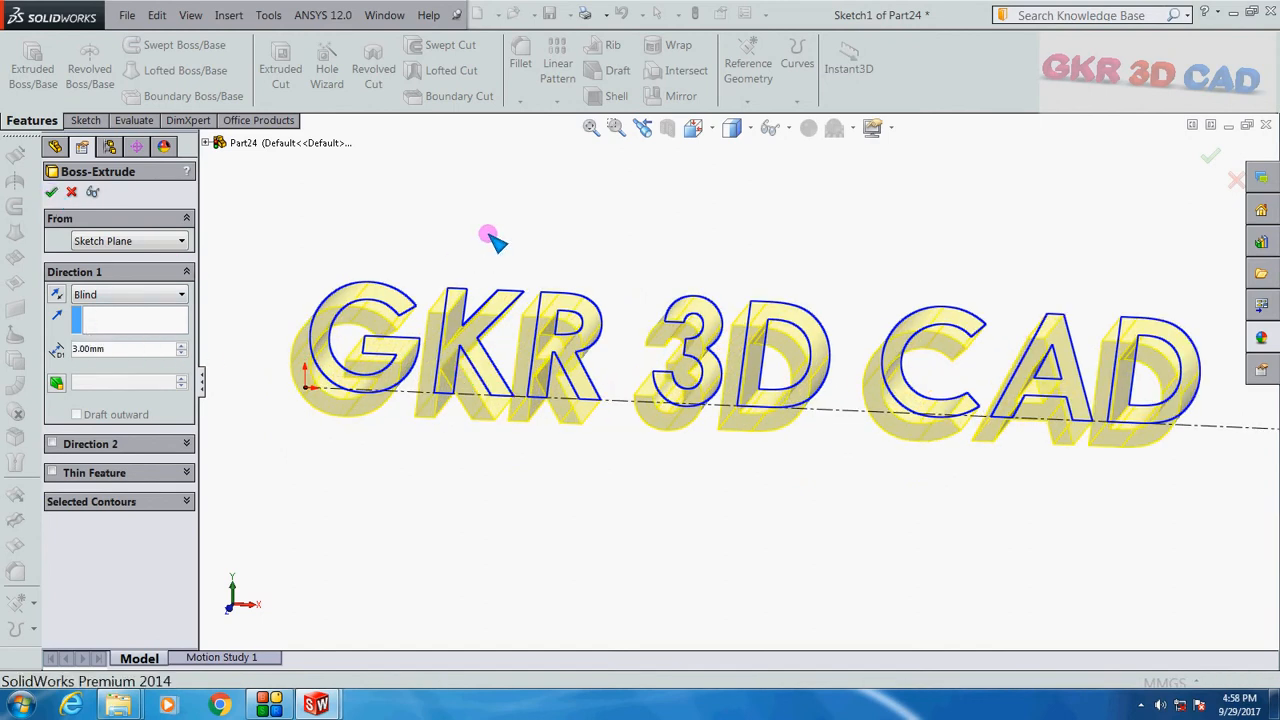
- Set the display style of the extruded letters to Shaded without edges
{"action": "middle_click_drag", "start_coordinate": [514, 468], "coordinate": [513, 490]}
{"action": "scroll", "coordinate": [586, 426], "scroll_direction": "up", "scroll_amount": 1}
{"action": "scroll", "coordinate": [790, 368], "scroll_direction": "down", "scroll_amount": 1}
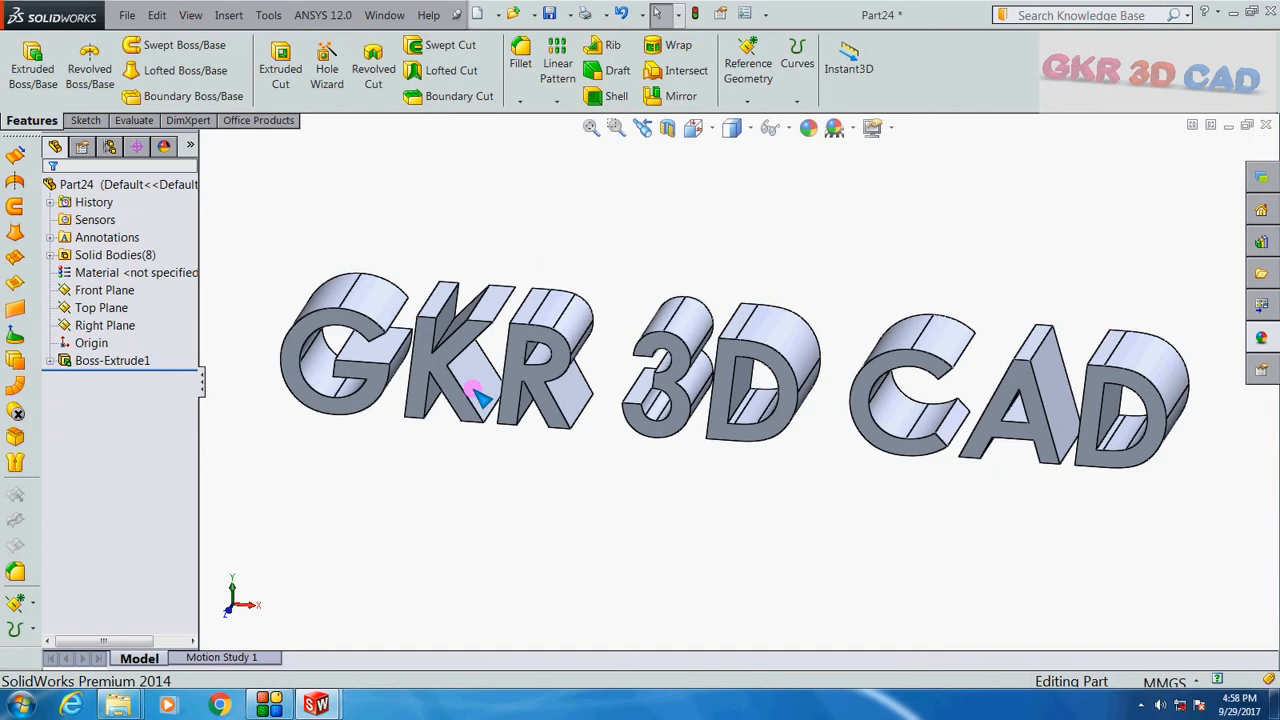
{"action": "scroll", "coordinate": [425, 400], "scroll_direction": "up", "scroll_amount": 1}
{"action": "left_click", "coordinate": [731, 127]}
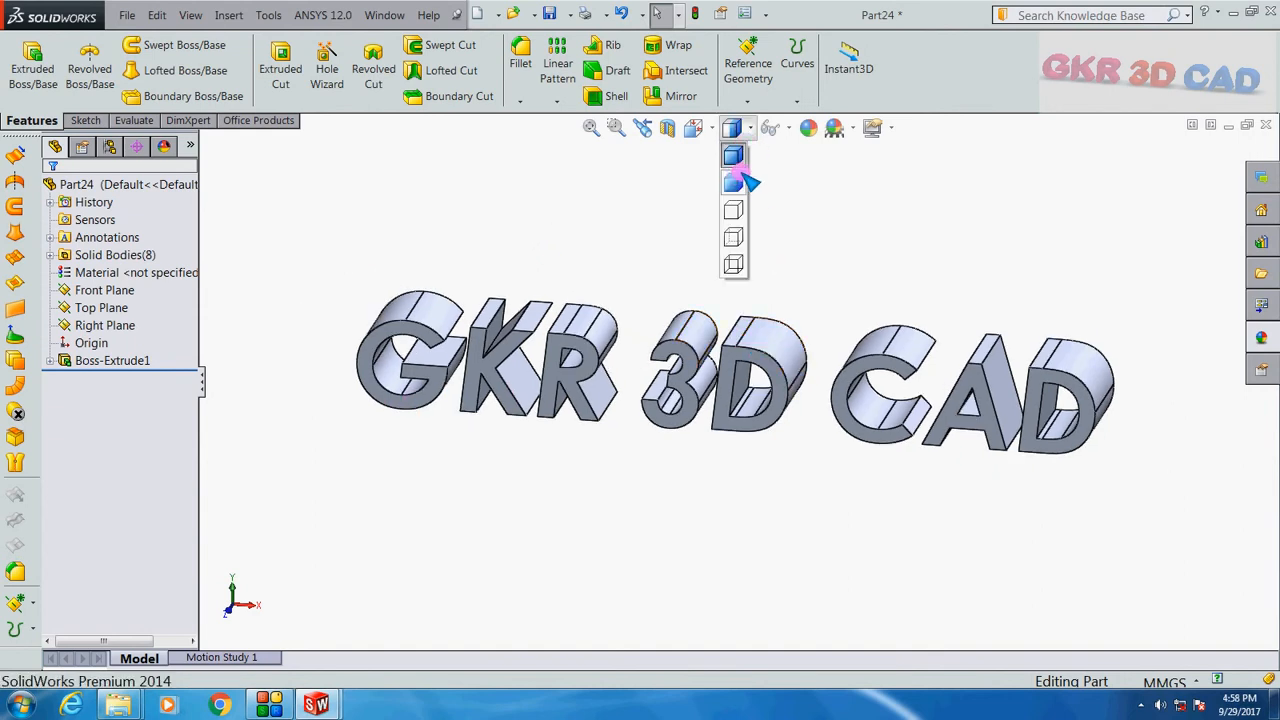
{"action": "left_click", "coordinate": [737, 185]}
{"action": "scroll", "coordinate": [866, 355], "scroll_direction": "down", "scroll_amount": 1}
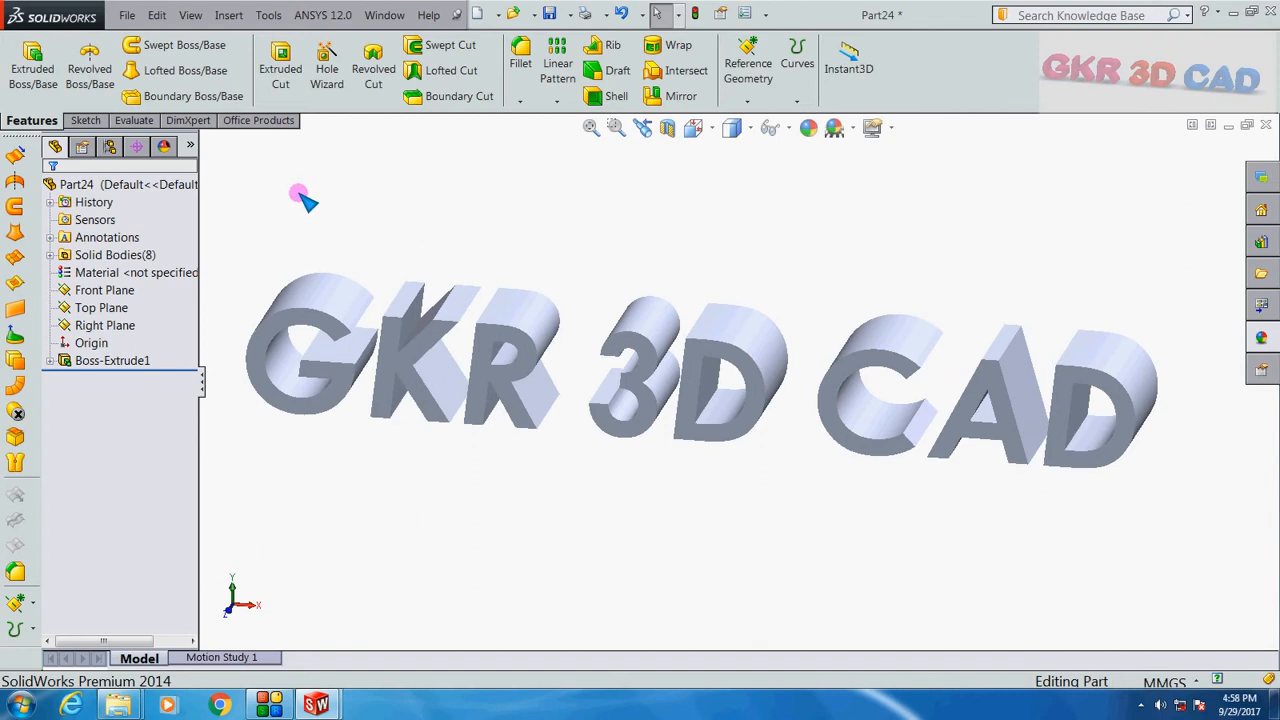
- Create another new part document and open a sketch on its Front Plane
{"action": "left_click", "coordinate": [127, 15]}
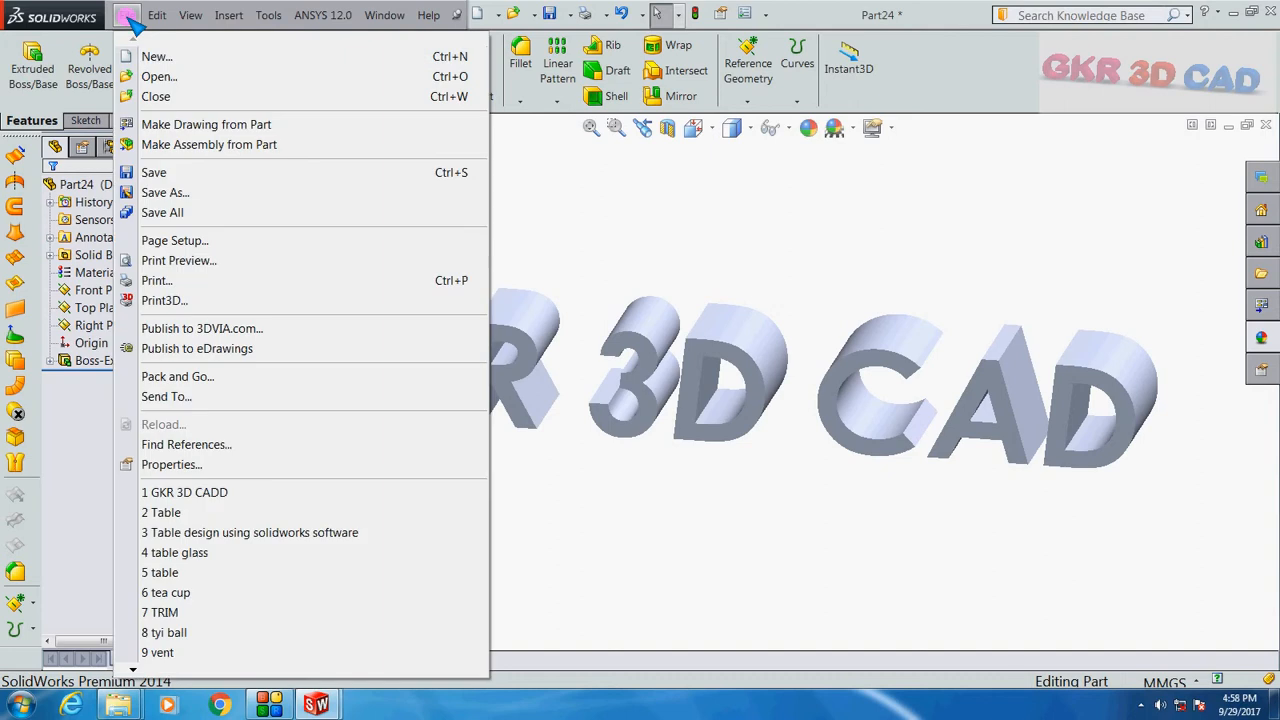
{"action": "left_click", "coordinate": [185, 58]}
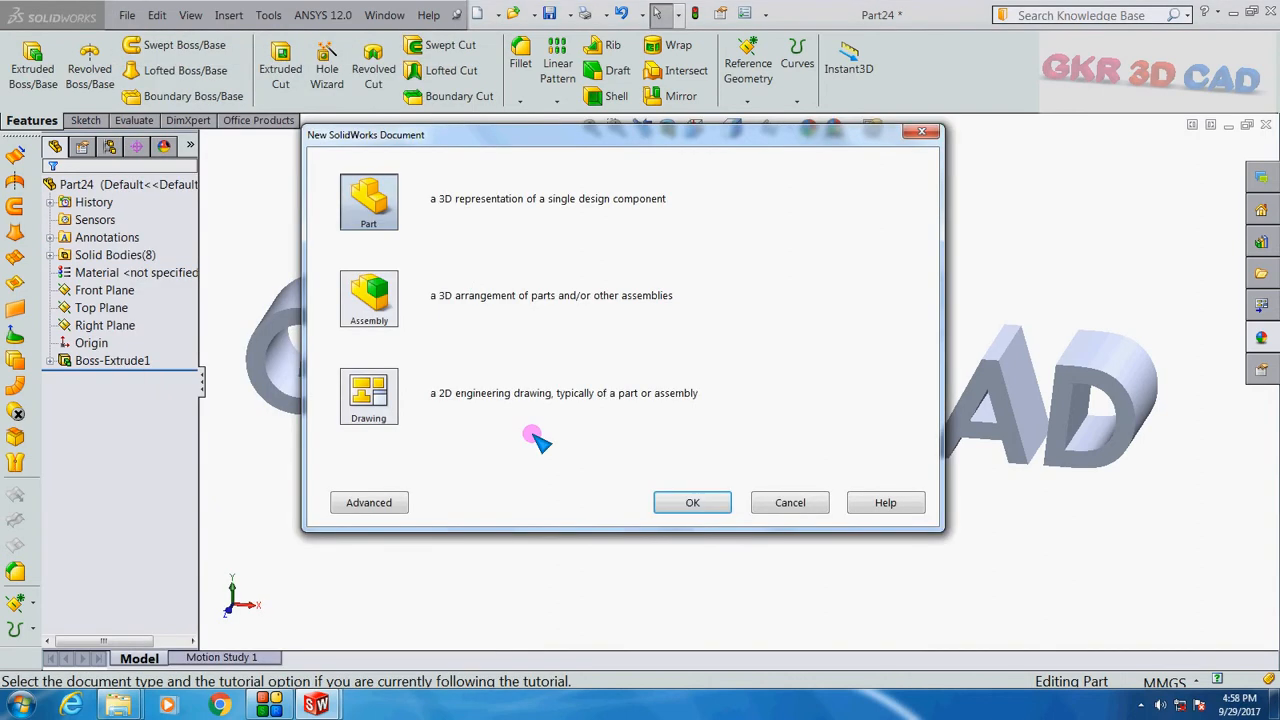
{"action": "left_click", "coordinate": [670, 498]}
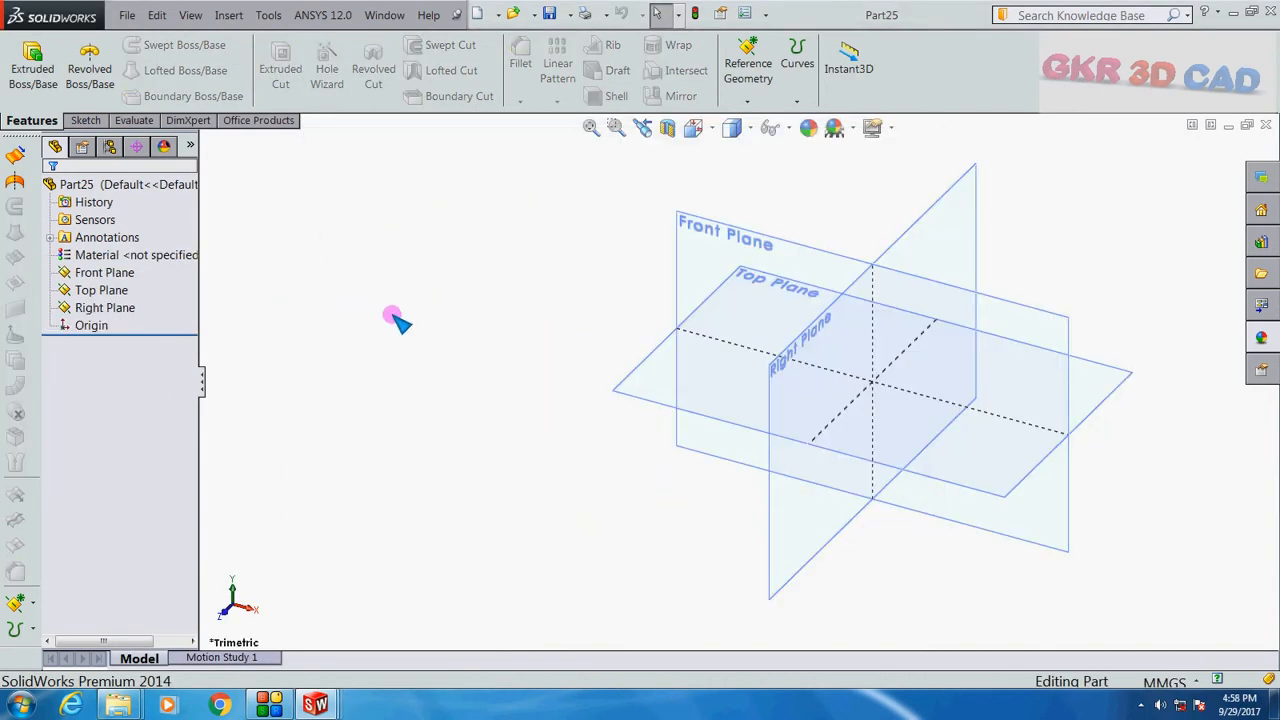
{"action": "left_click", "coordinate": [104, 273]}
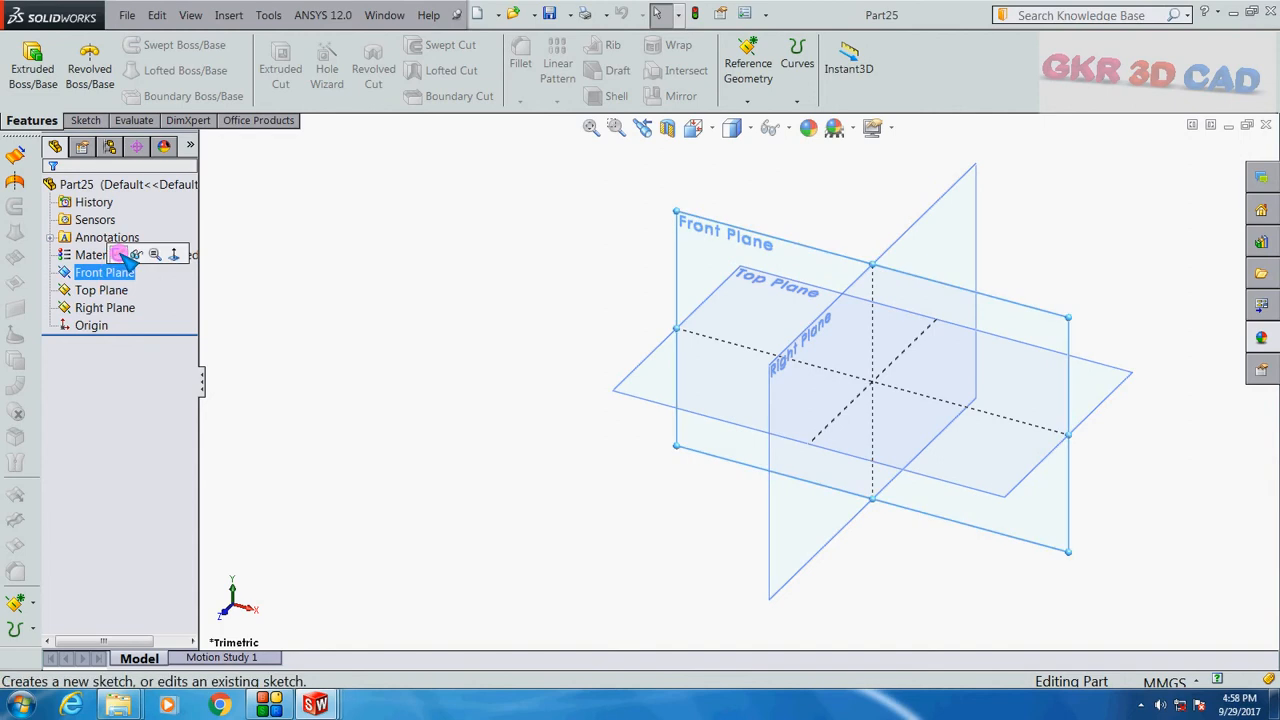
{"action": "left_click", "coordinate": [122, 254]}
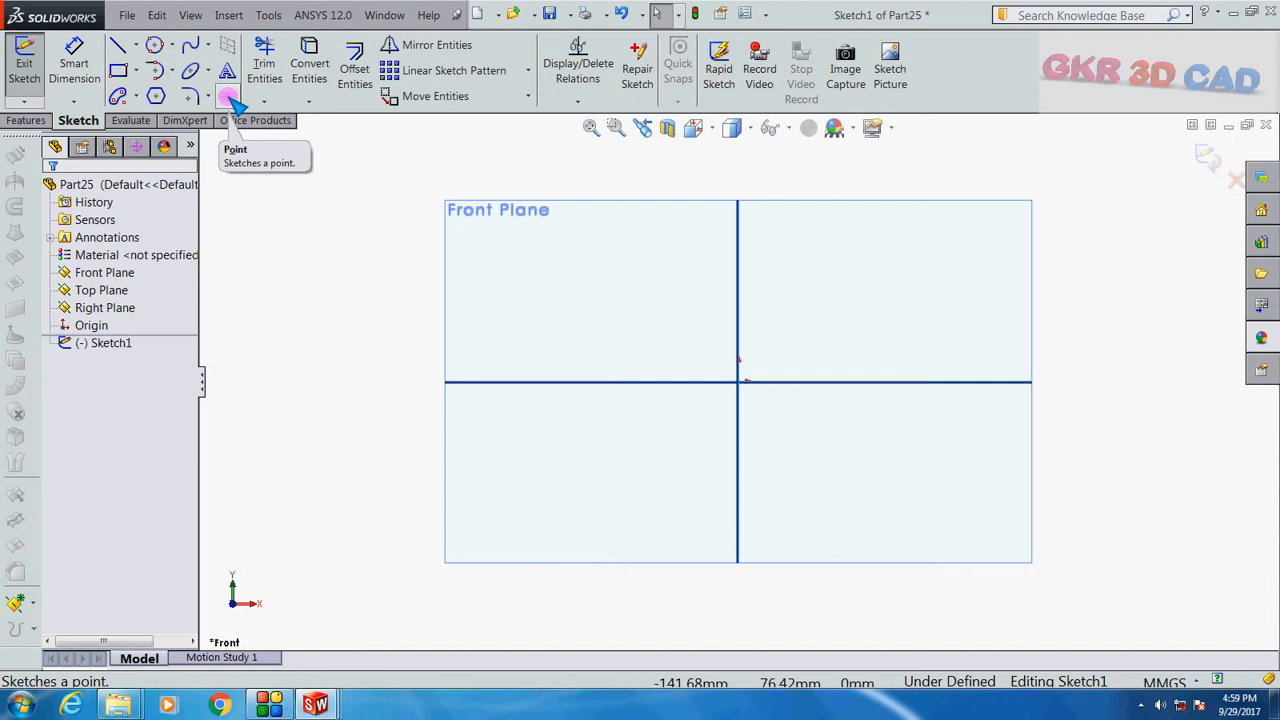
- Hide the reference planes in the second part so only the sketch origin shows
{"action": "left_click", "coordinate": [777, 130]}
{"action": "left_click", "coordinate": [774, 156]}
{"action": "left_click", "coordinate": [390, 300]}
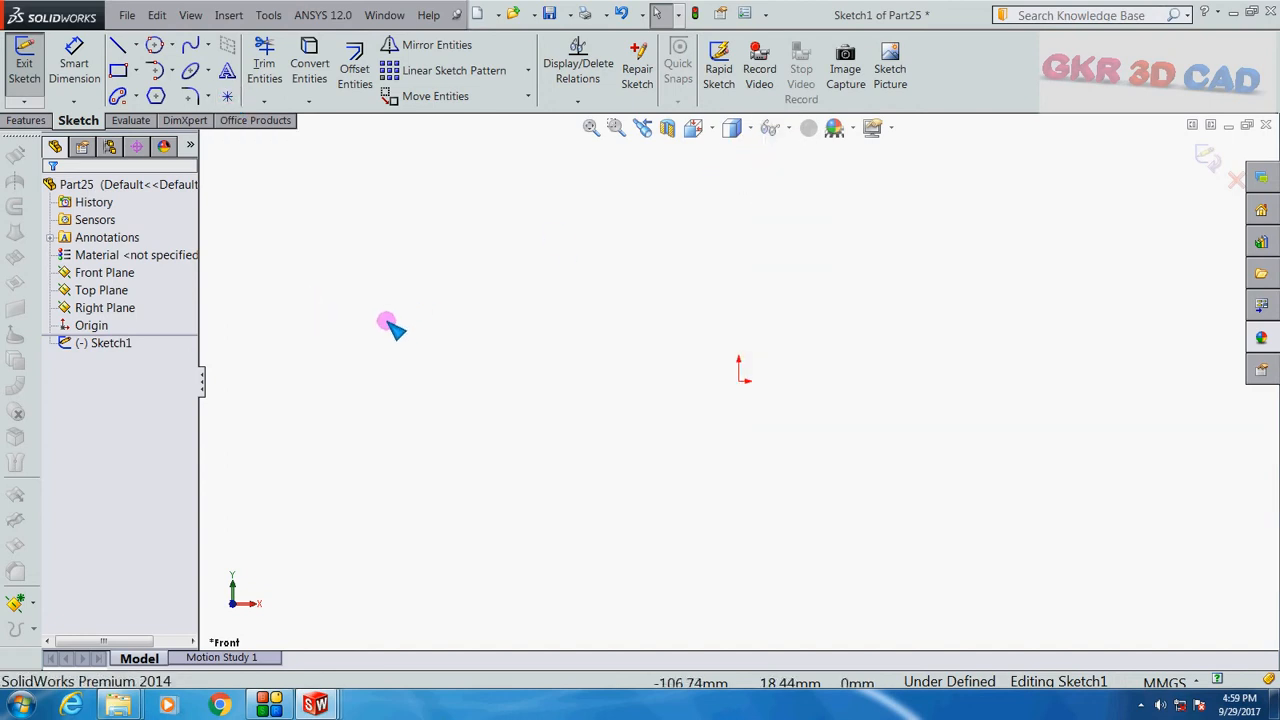
- Place four sketch points around the origin, about 42 mm above, 65 mm right, 81 mm left and 52 mm below it
{"action": "scroll", "coordinate": [798, 331], "scroll_direction": "down", "scroll_amount": 1}
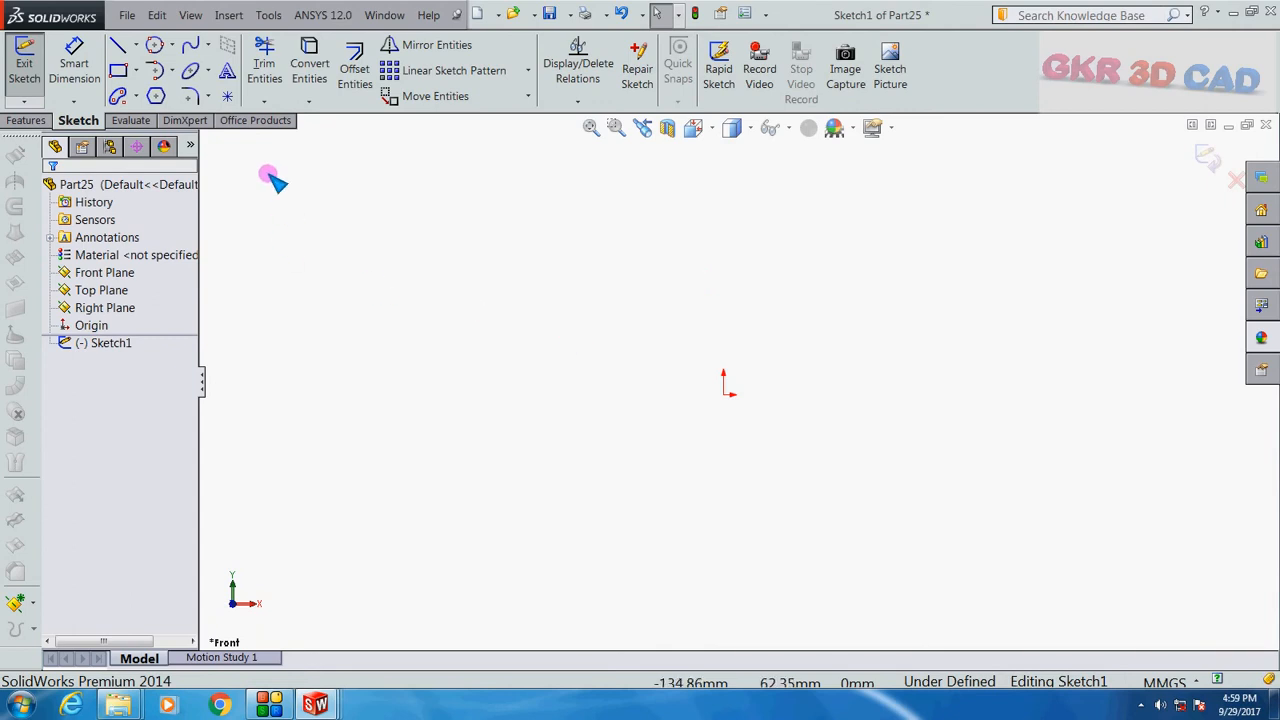
{"action": "left_click", "coordinate": [228, 97]}
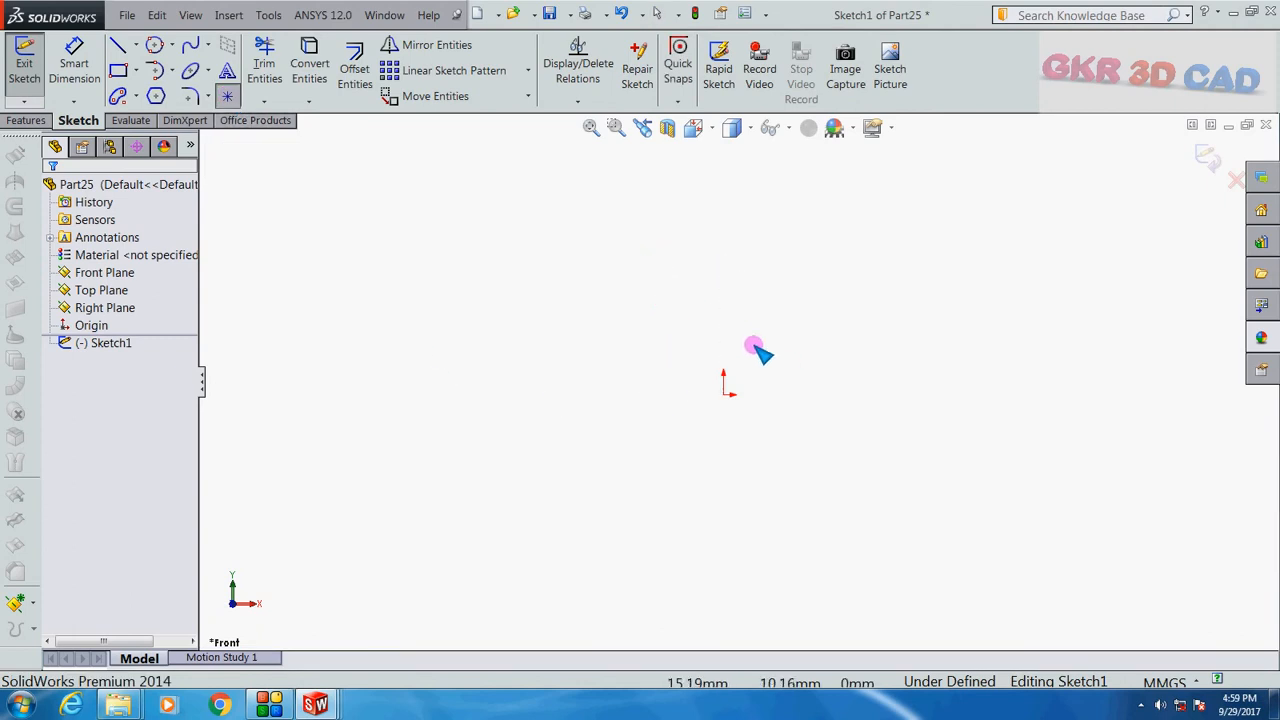
{"action": "left_click", "coordinate": [724, 256]}
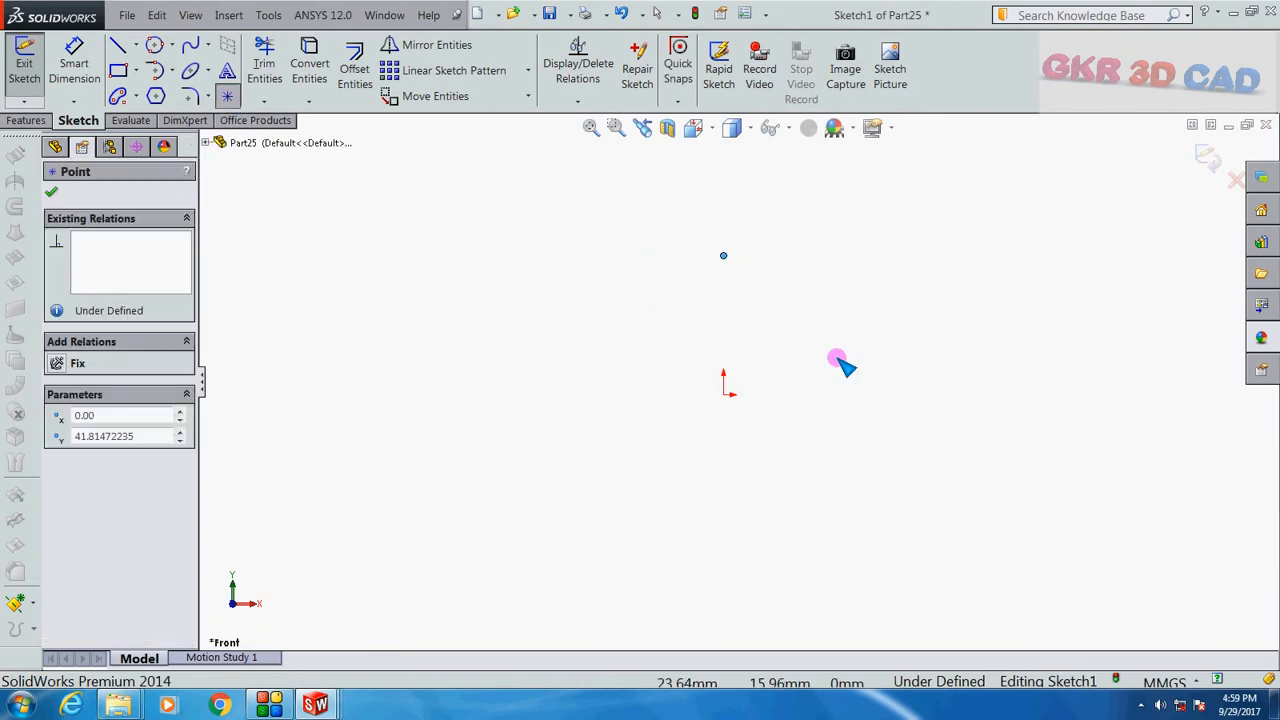
{"action": "left_click", "coordinate": [940, 394]}
{"action": "left_click", "coordinate": [453, 394]}
{"action": "left_click", "coordinate": [723, 567]}
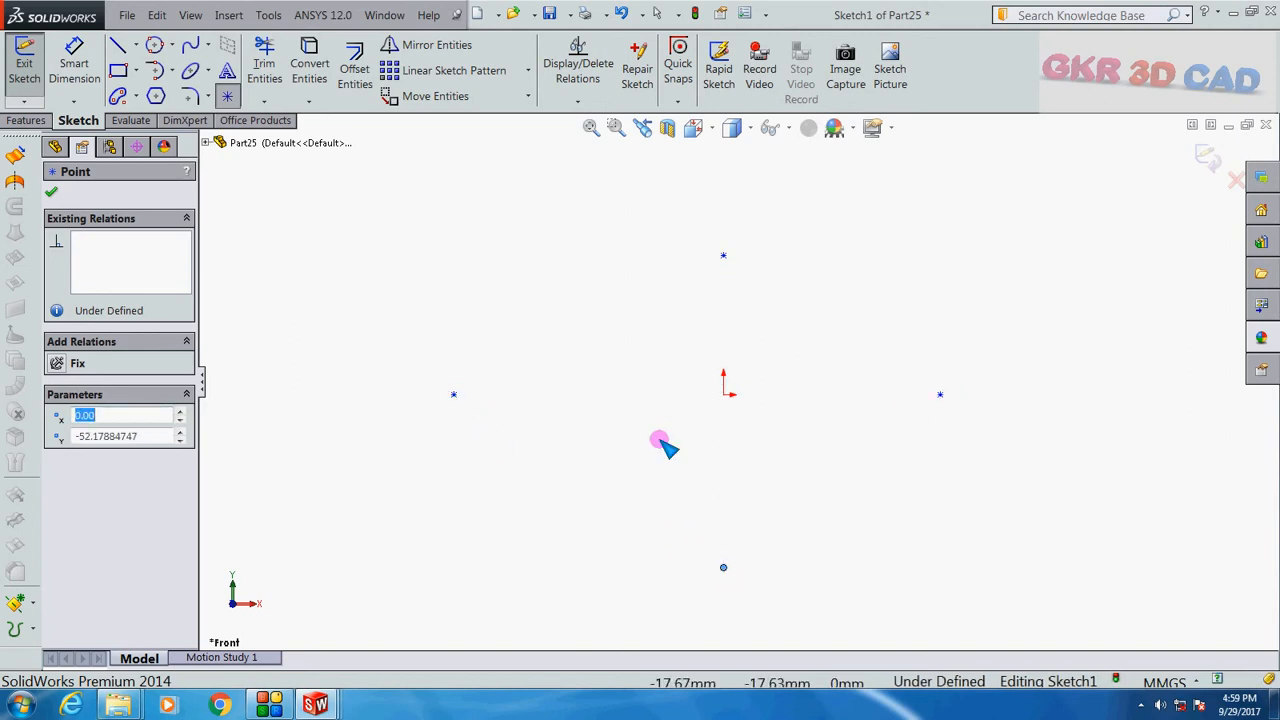
{"action": "key", "text": "Escape"}
{"action": "scroll", "coordinate": [630, 350], "scroll_direction": "up", "scroll_amount": 1}
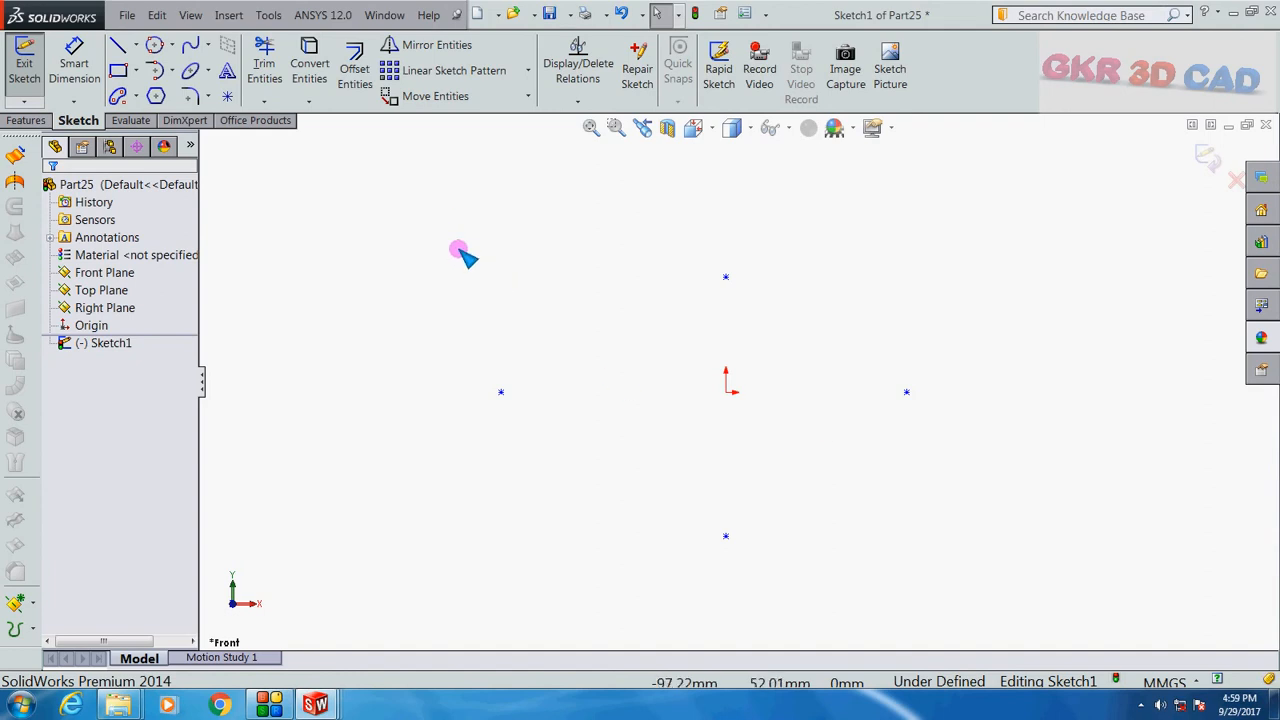
- Fully define the point sketch by calculating dimensions and relations for all entities in the sketch
{"action": "right_click", "coordinate": [405, 229]}
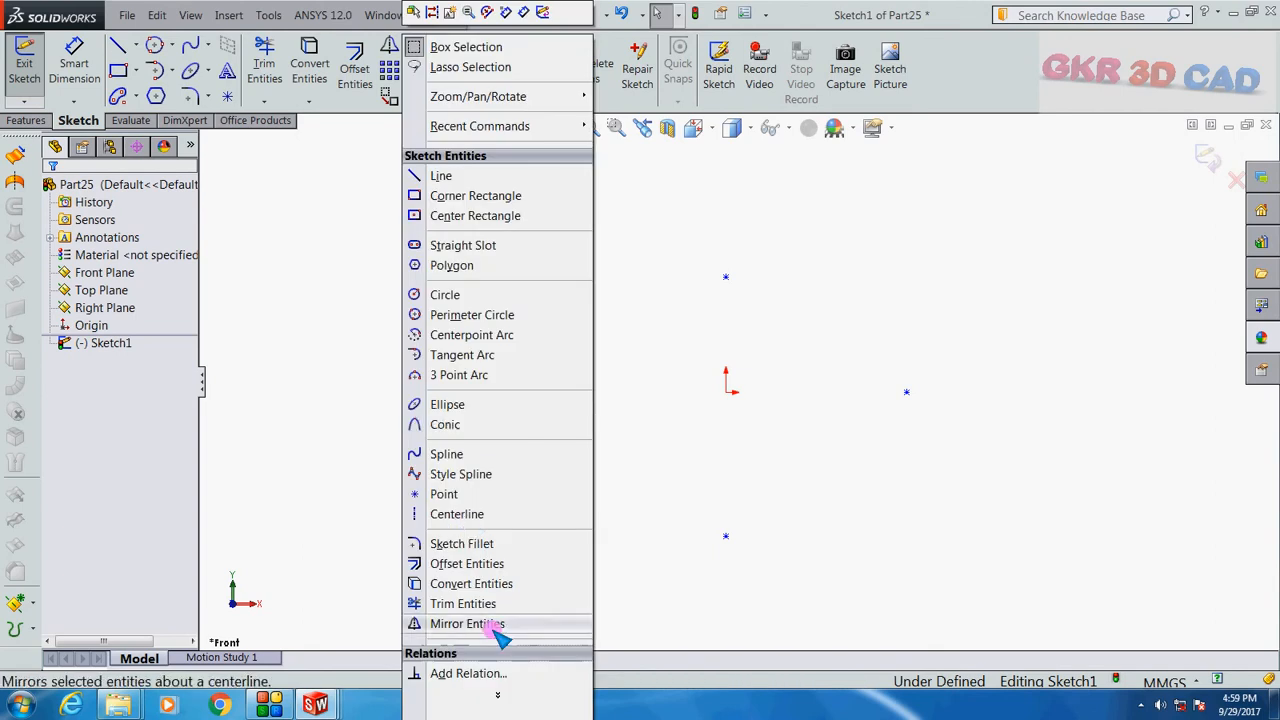
{"action": "left_click", "coordinate": [498, 690]}
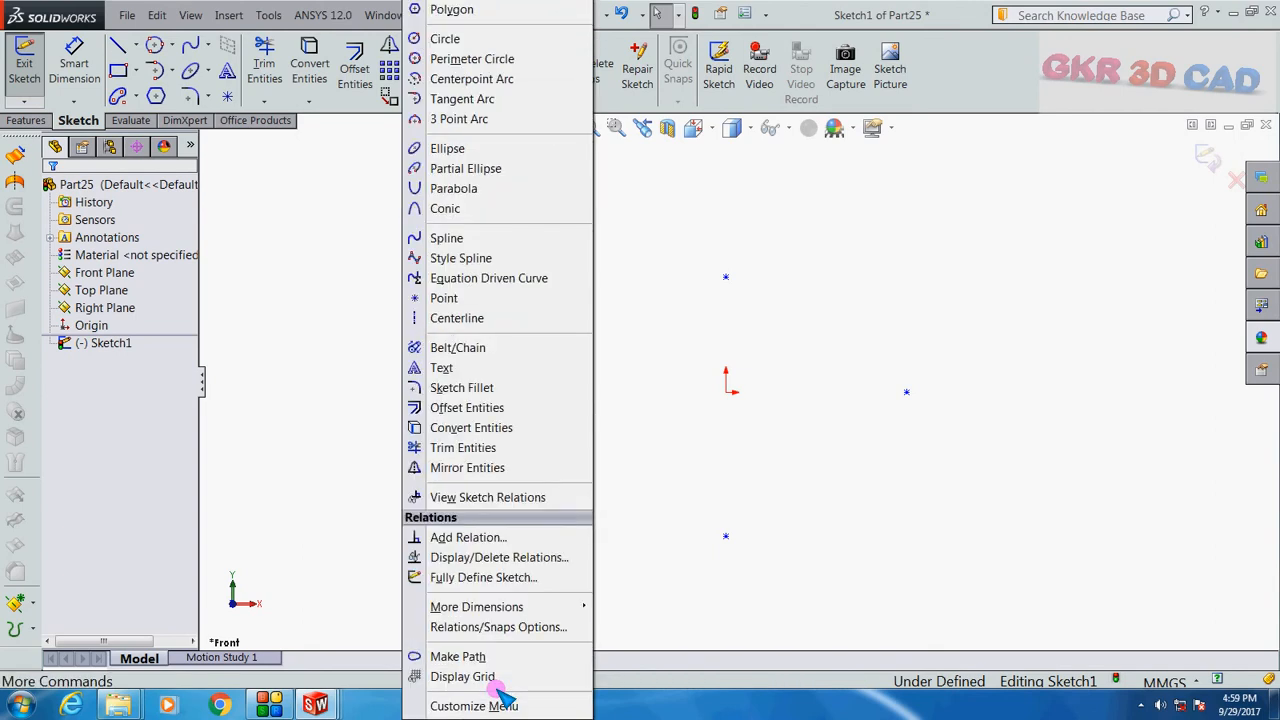
{"action": "left_click", "coordinate": [462, 575]}
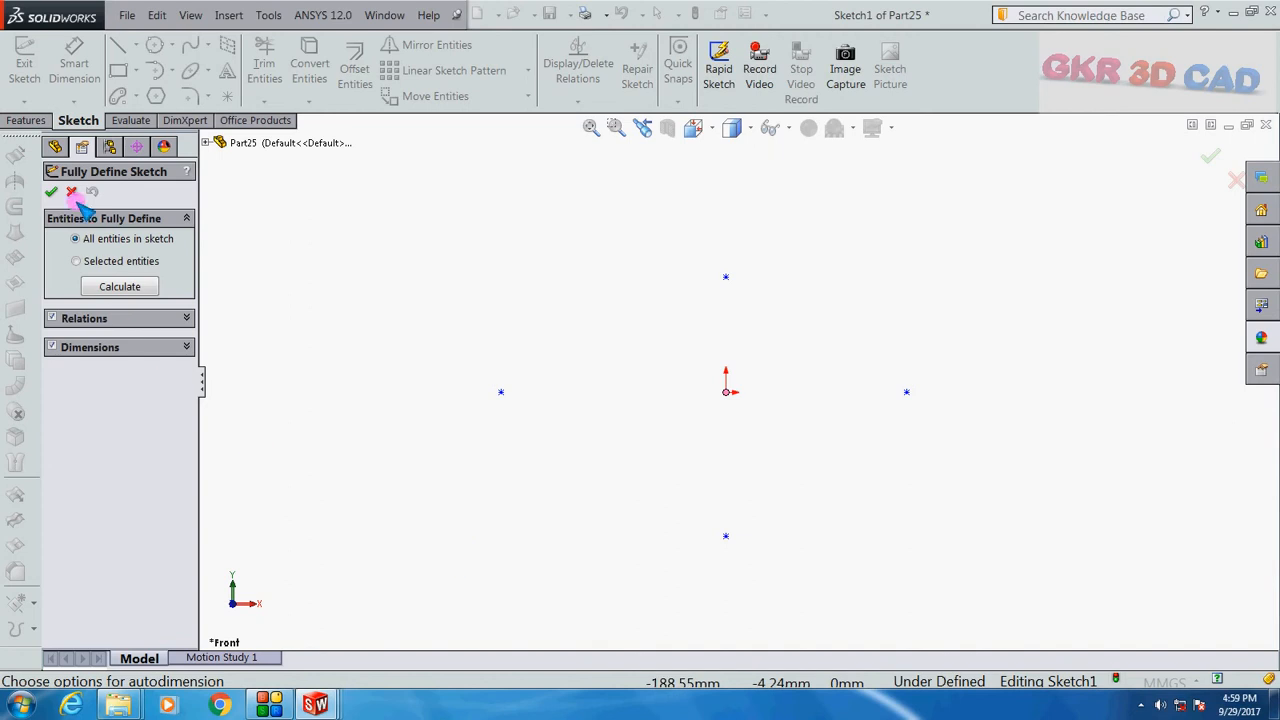
{"action": "left_click", "coordinate": [119, 287]}
{"action": "left_click", "coordinate": [51, 191]}
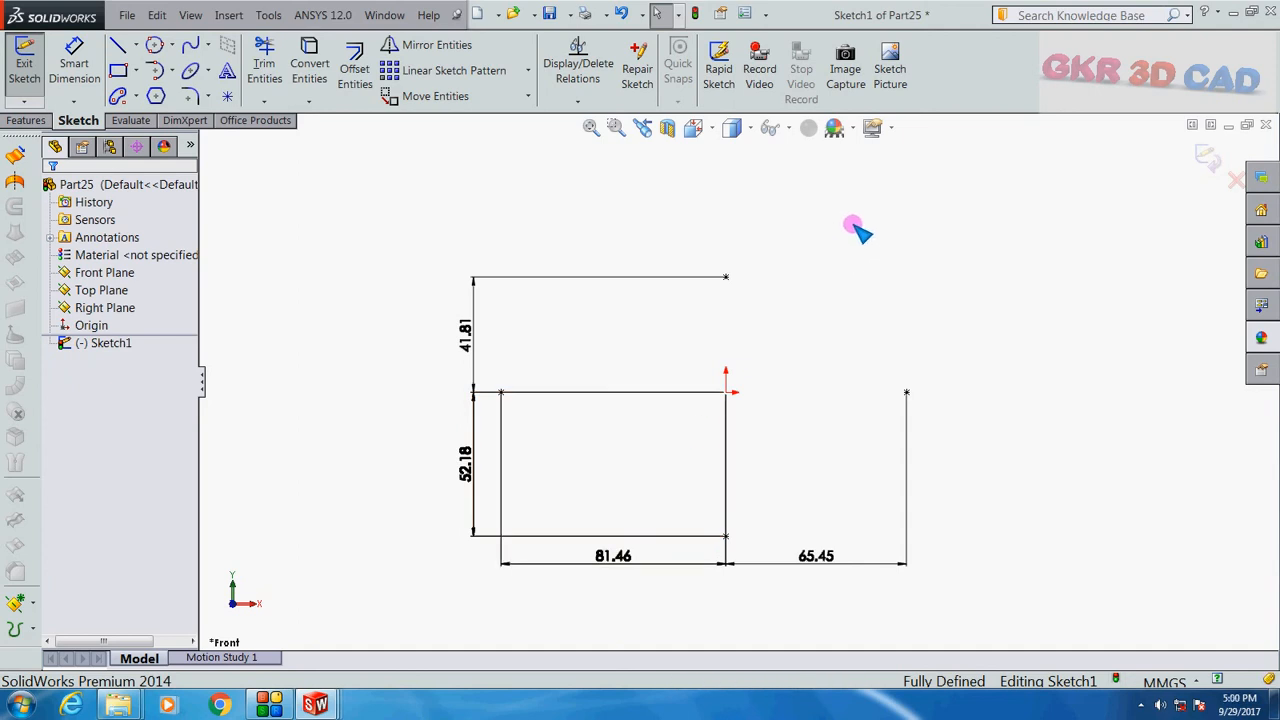
- Exit the sketch of four points and clear its selection
{"action": "left_click", "coordinate": [1207, 157]}
{"action": "left_click", "coordinate": [828, 213]}
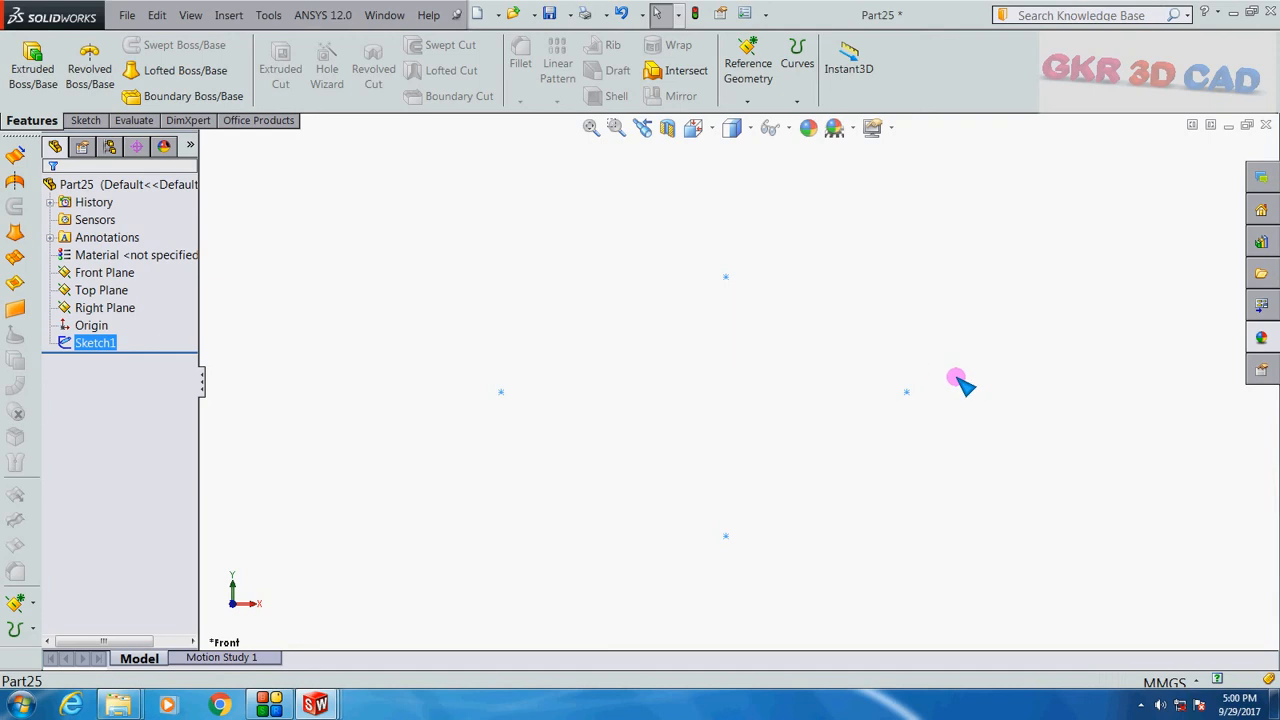
{"action": "left_click", "coordinate": [646, 209]}
{"action": "scroll", "coordinate": [745, 370], "scroll_direction": "up", "scroll_amount": 2}
{"action": "scroll", "coordinate": [755, 356], "scroll_direction": "down", "scroll_amount": 2}
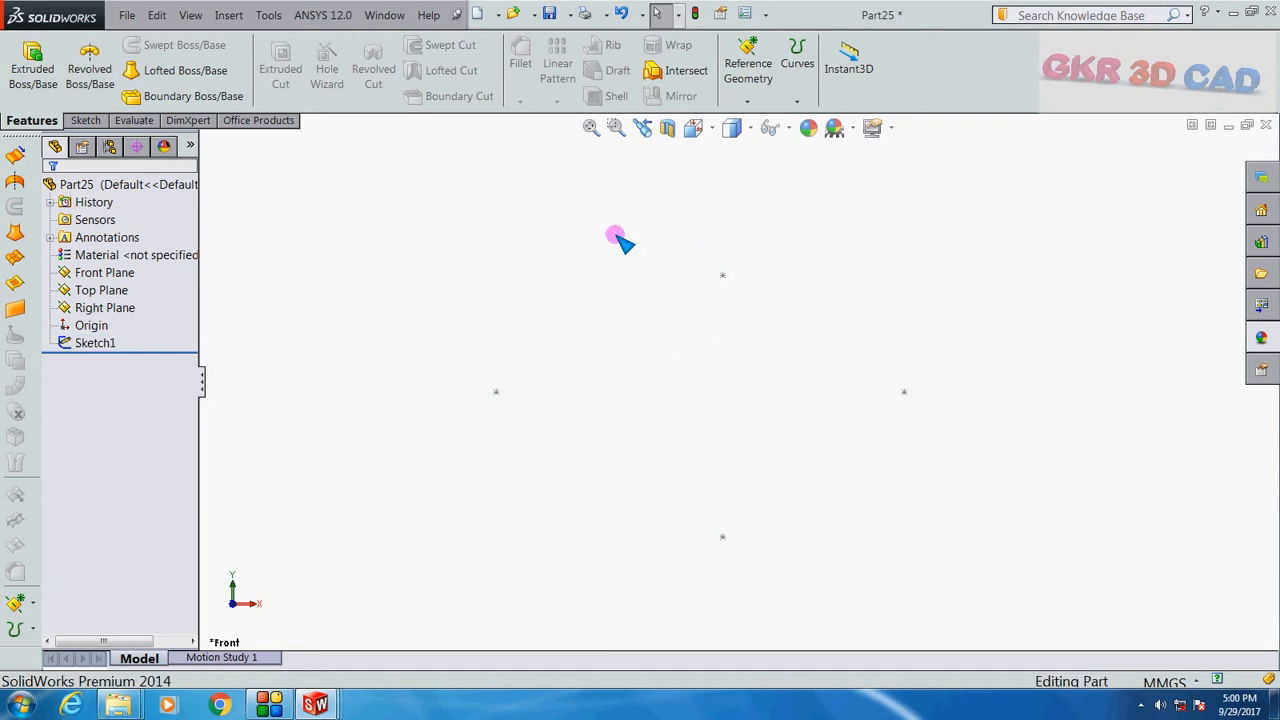
- Switch to the open GKR 3D CADD part to view its coloured 3D lettering
{"action": "left_click", "coordinate": [385, 15]}
{"action": "left_click", "coordinate": [463, 188]}
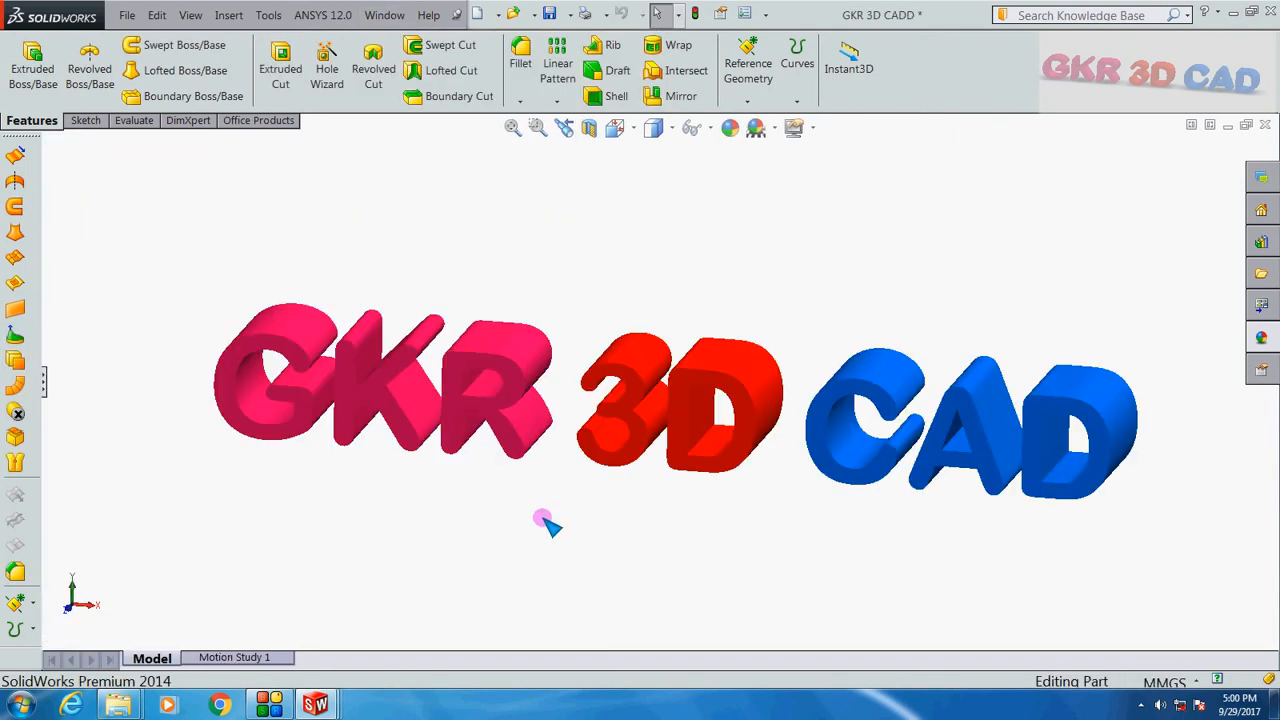
{"action": "left_click", "coordinate": [268, 705]}
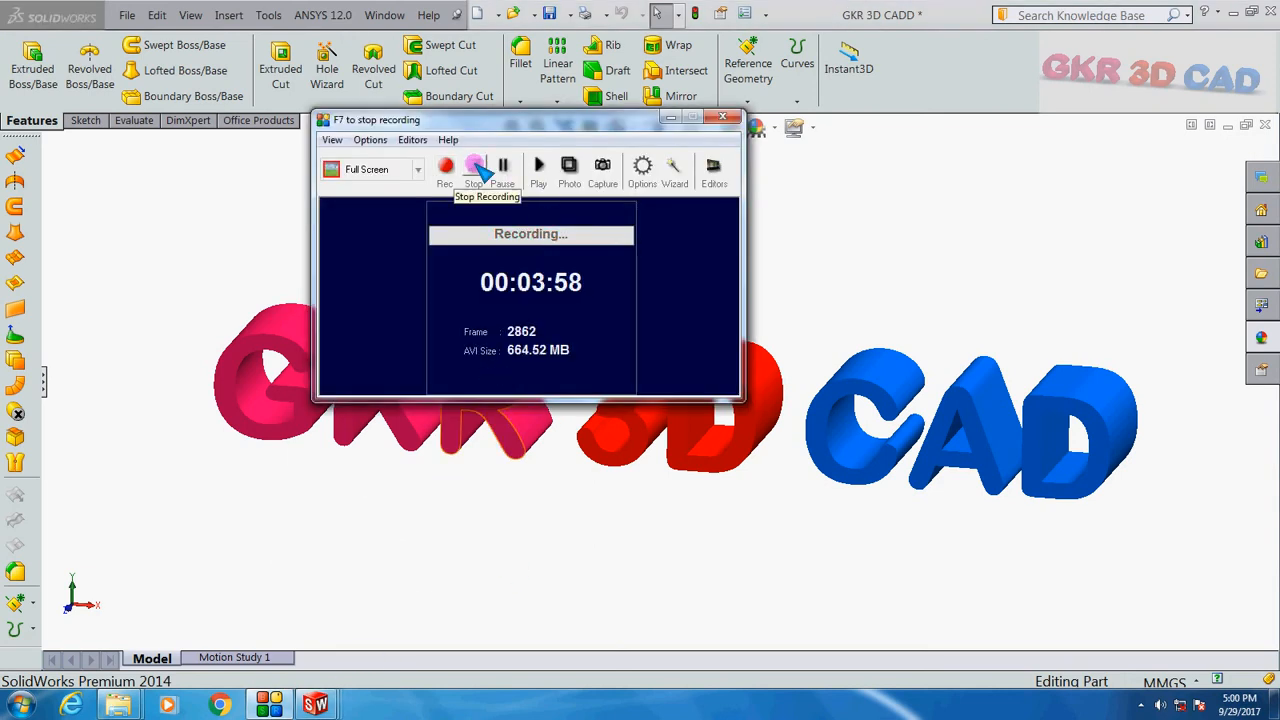